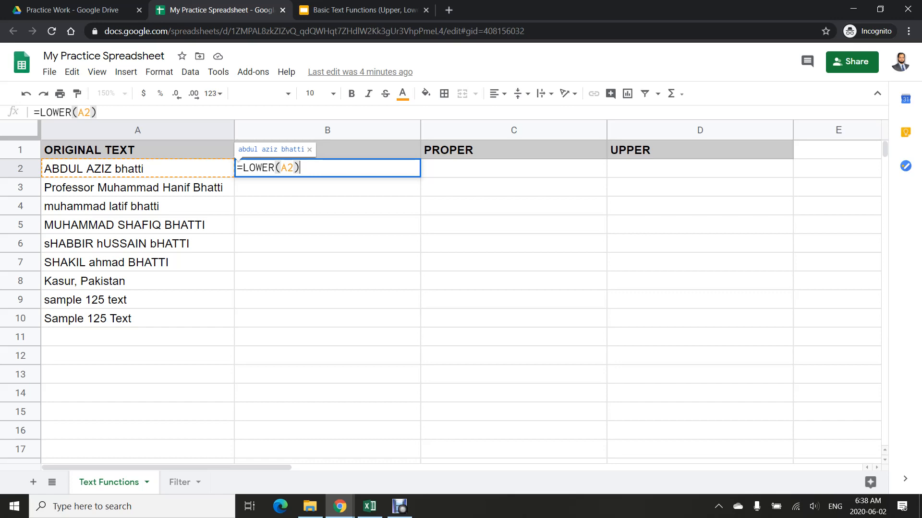
- Confirm the =LOWER(A2) formula in B2 and fill it down through B10
key("Return")
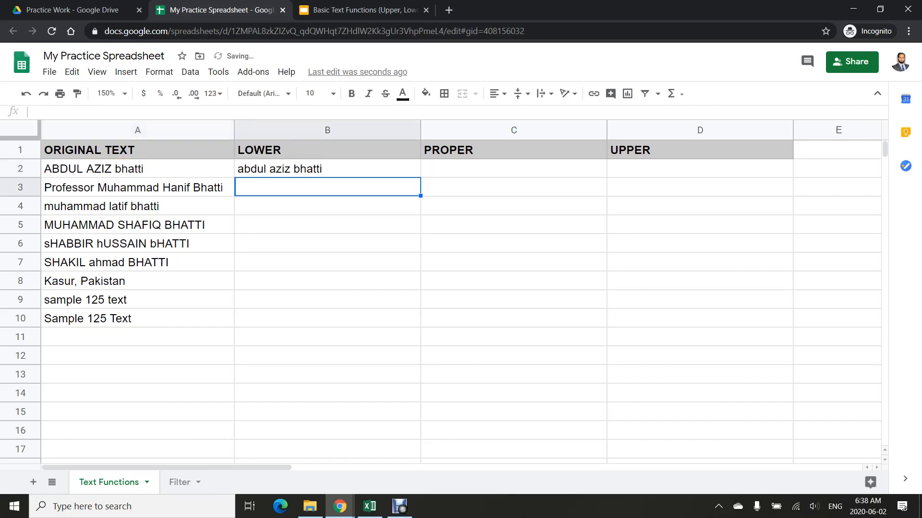
key("Up")
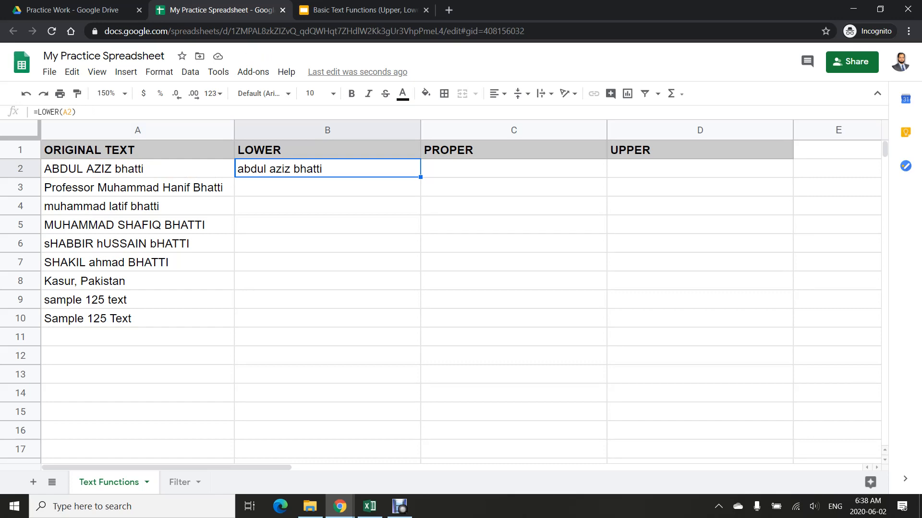
left_click_drag(421, 177, 421, 320)
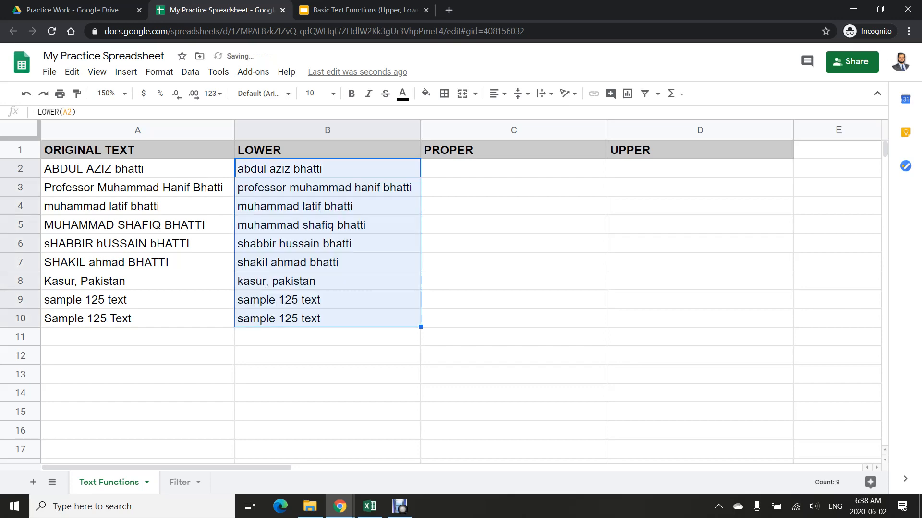
- Enter =PROPER(A2) in C2 and fill the formula down through C10
left_click(514, 168)
type("=")
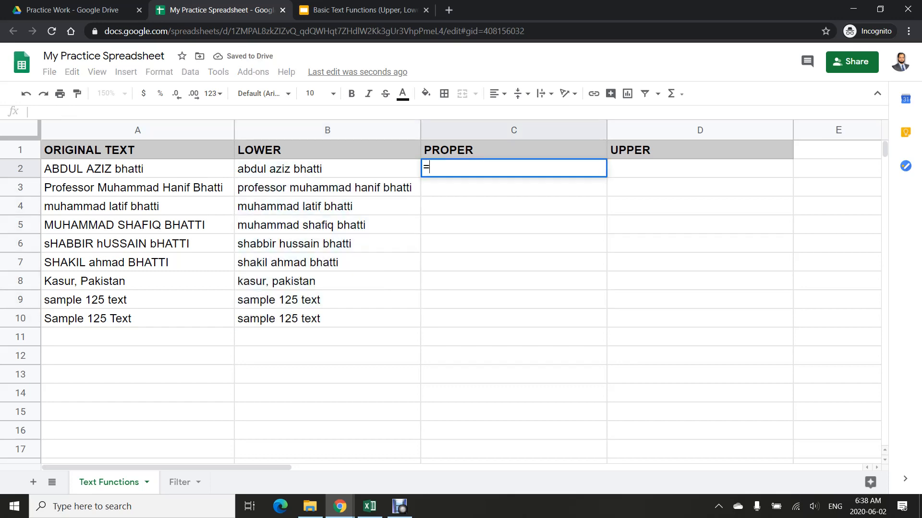
type("prop")
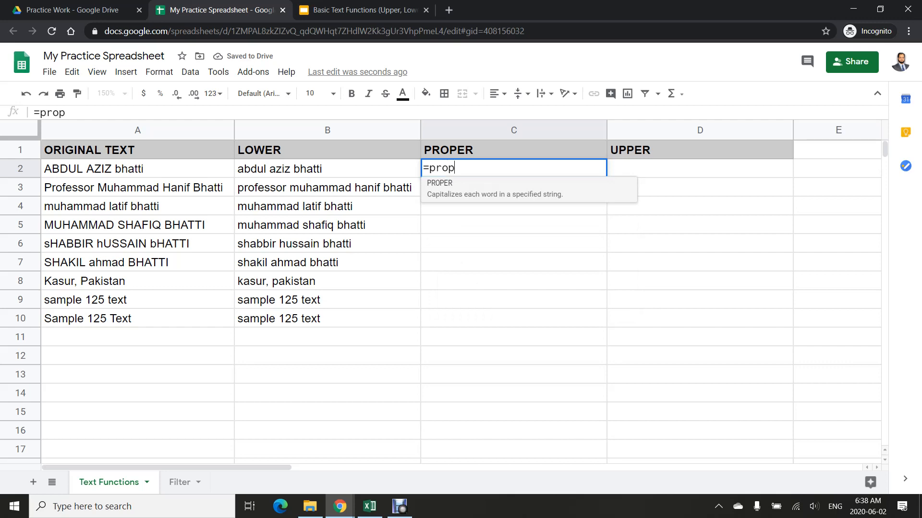
key("Tab")
type("A2")
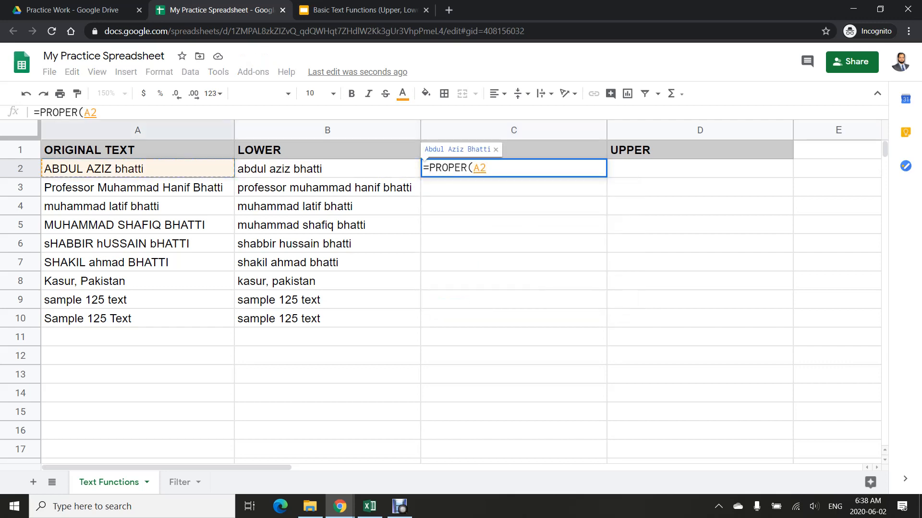
type(")")
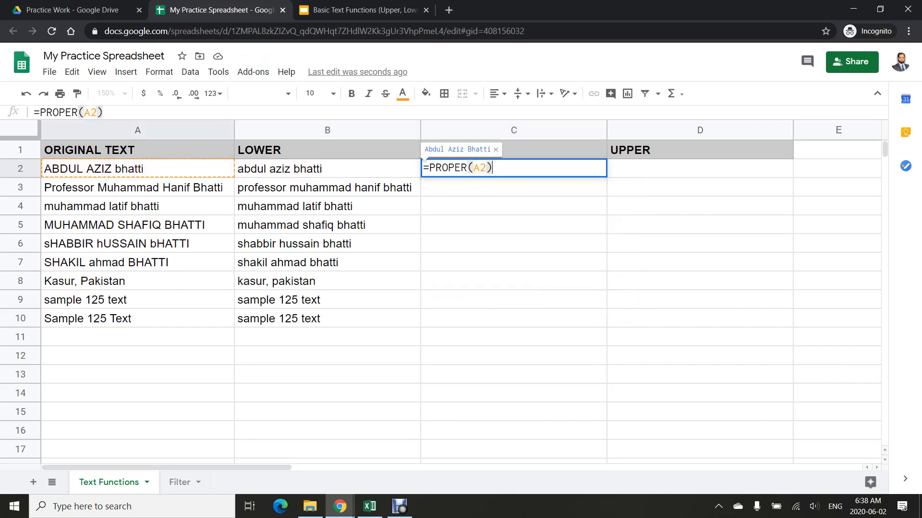
key("Return")
left_click(513, 169)
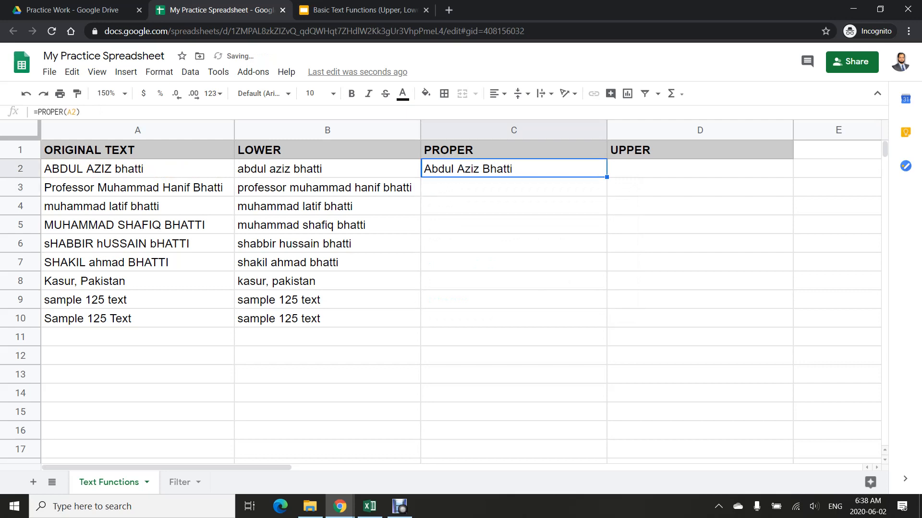
left_click_drag(607, 177, 607, 282)
left_click_drag(607, 322, 606, 324)
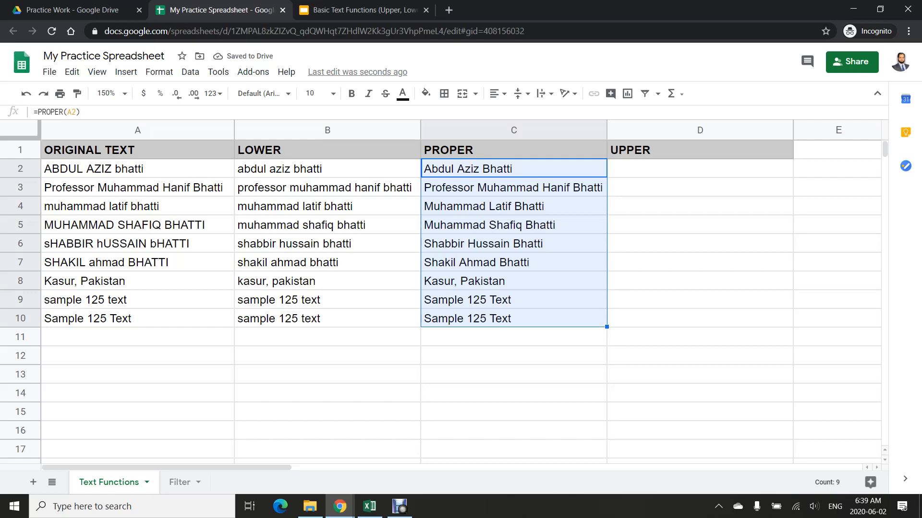
- Enter =LOWER(A2) in D2 under the UPPER heading
left_click(701, 169)
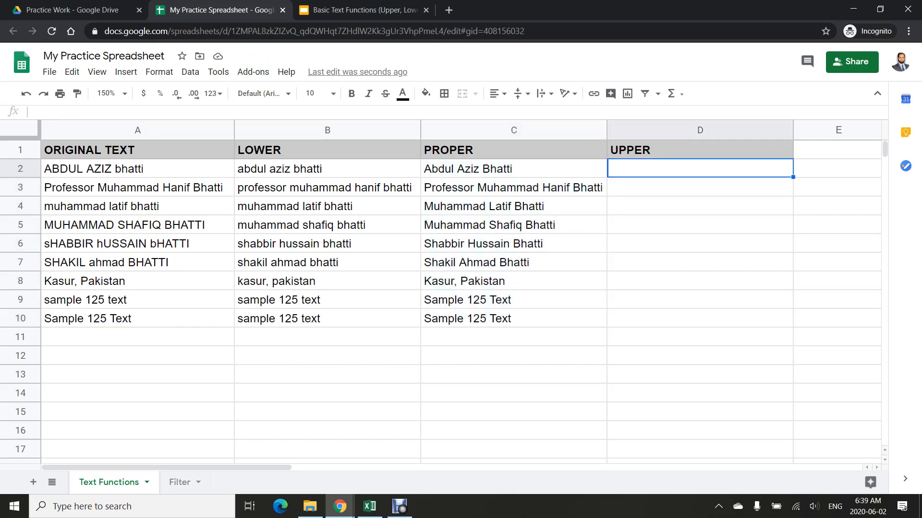
type("=Low")
key("Tab")
type("B2)")
key("Return")
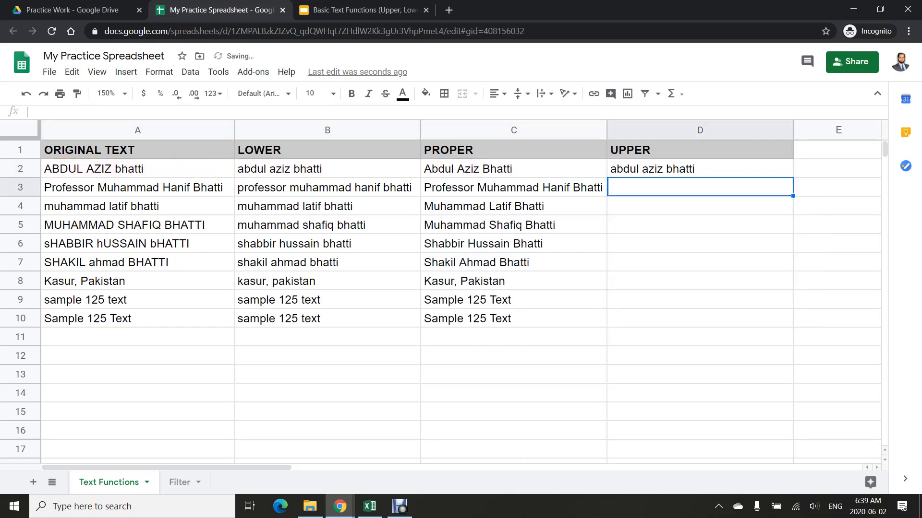
- Enter =UPPER(A2) in D2 and fill the formula down through D10
key("Up")
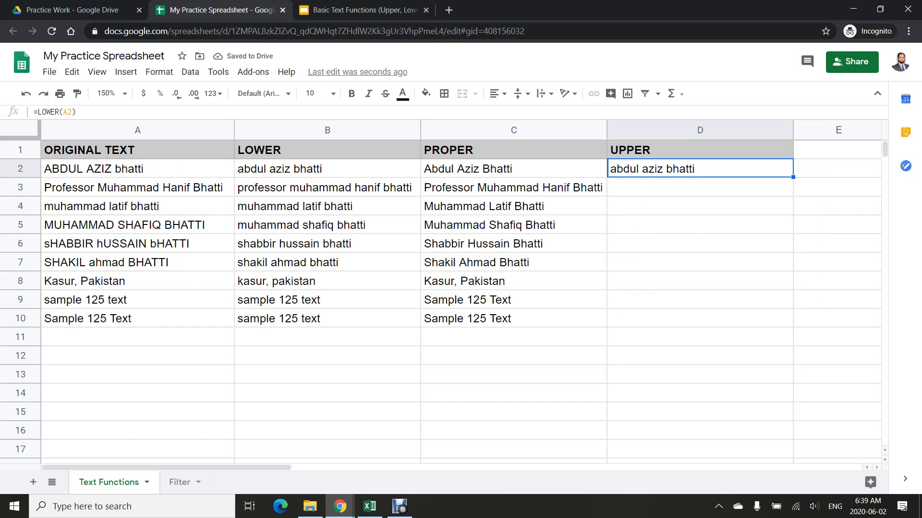
type("=upp")
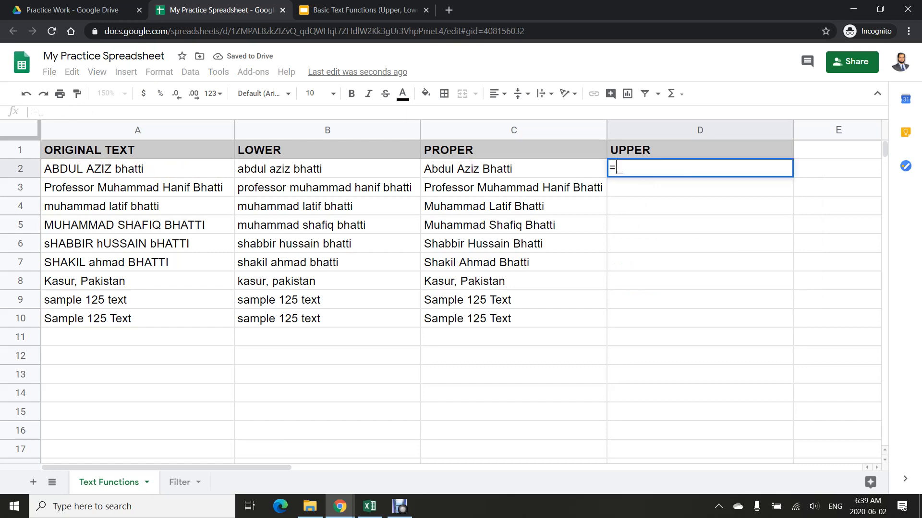
key("Tab")
key("Left")
key("Left")
key("Left")
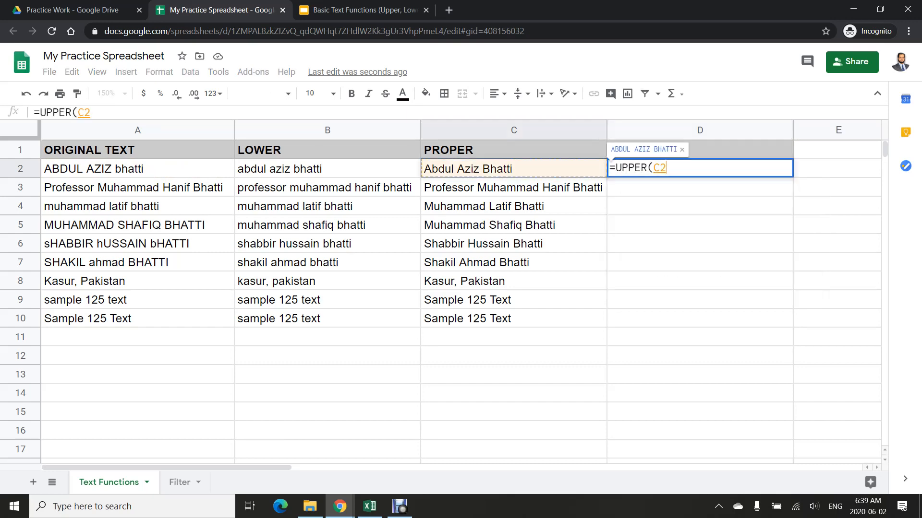
type(")")
key("Return")
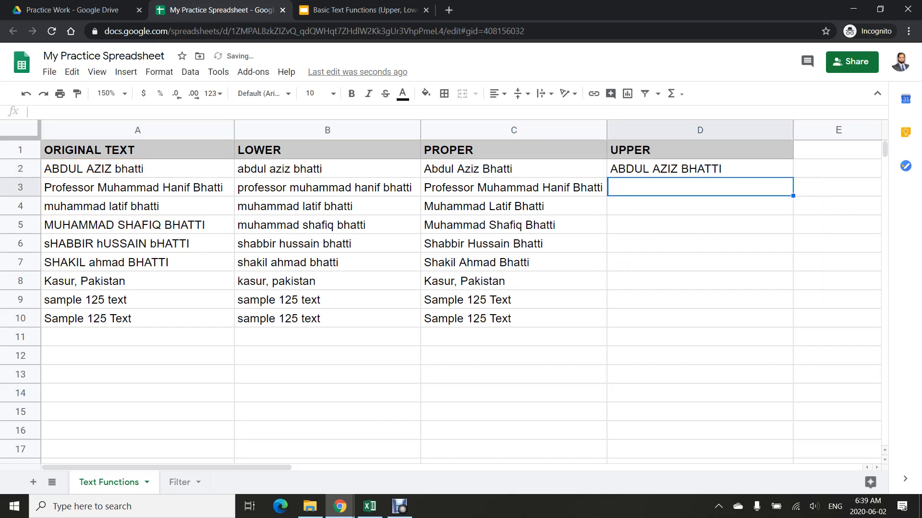
key("Up")
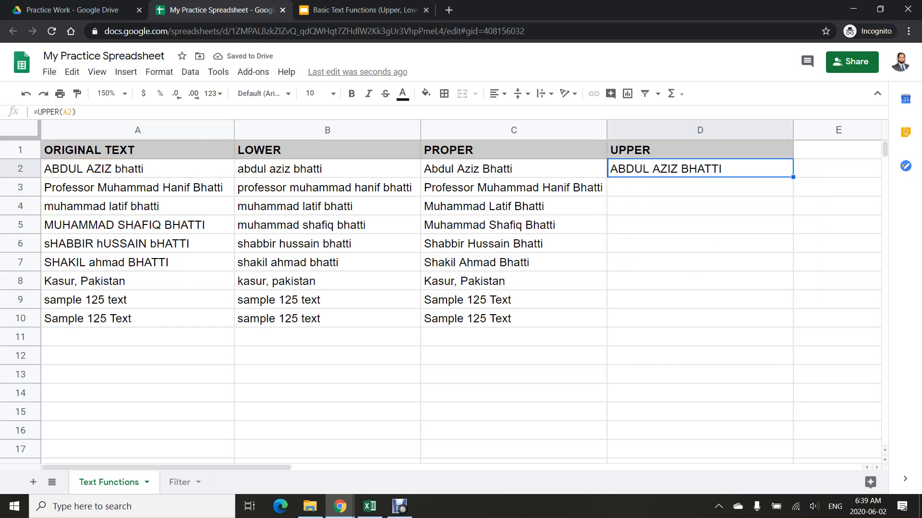
left_click_drag(793, 177, 793, 322)
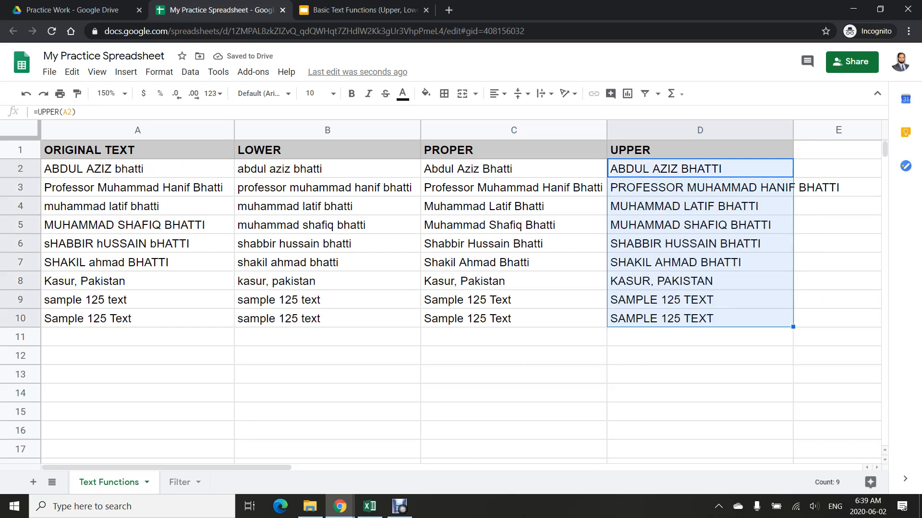
- Replace the original text in A9 with "I am from Pakistan" and check the converted versions across row 9
left_click(137, 301)
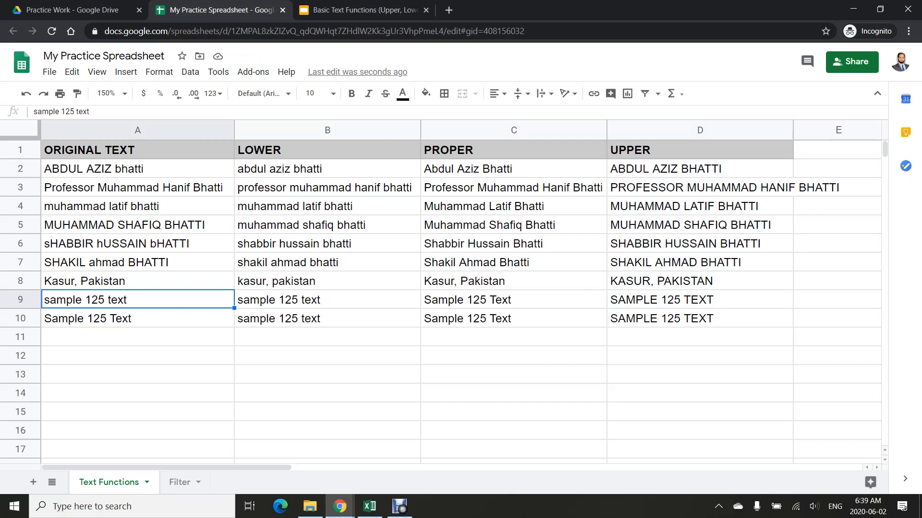
type("I am from Pakistan")
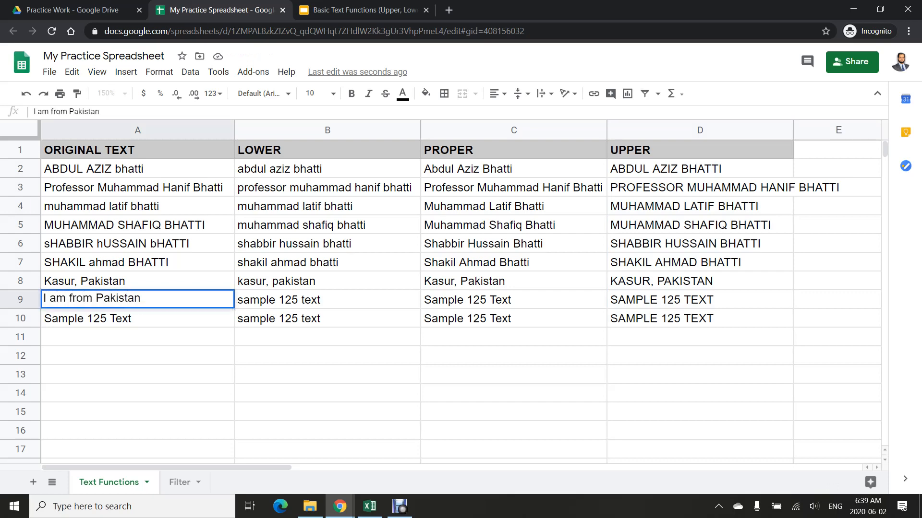
key("Return")
key("Up")
key("Right")
key("Right")
key("Right")
key("Left")
key("Left")
key("Left")
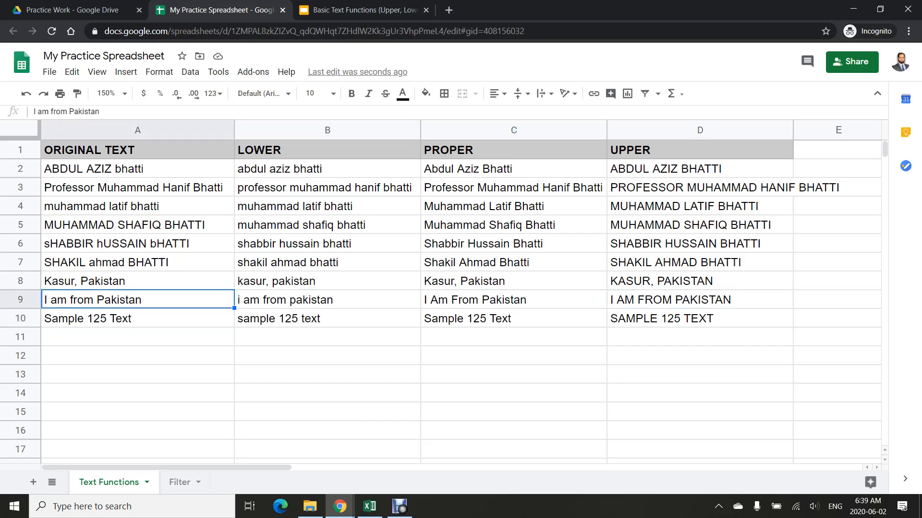
- Enter =LOWER("Business Analyst") in B12 to convert directly entered text to lowercase
key("Down")
key("Down")
key("Down")
key("Right")
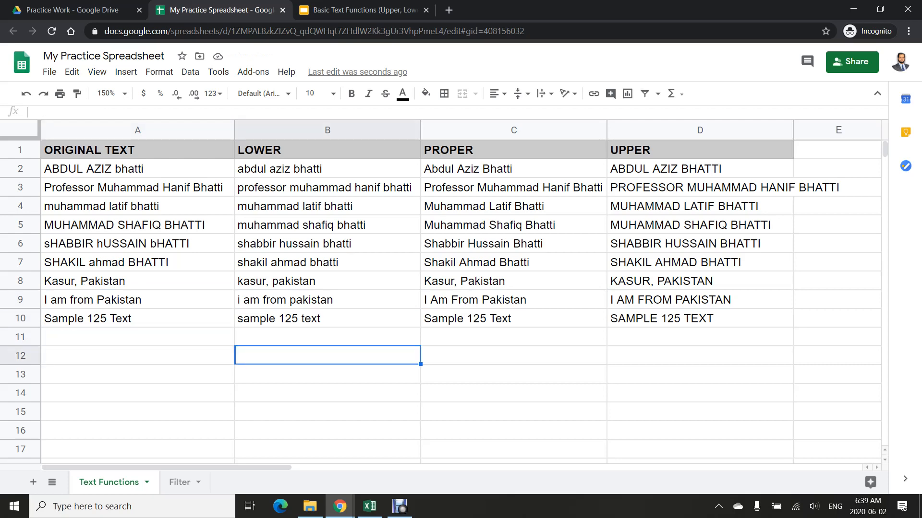
type("=lower")
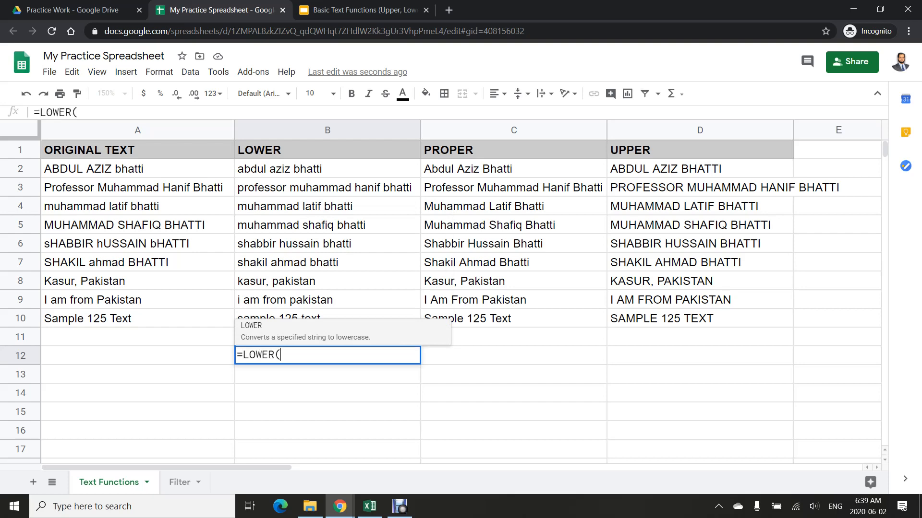
type("(\"")
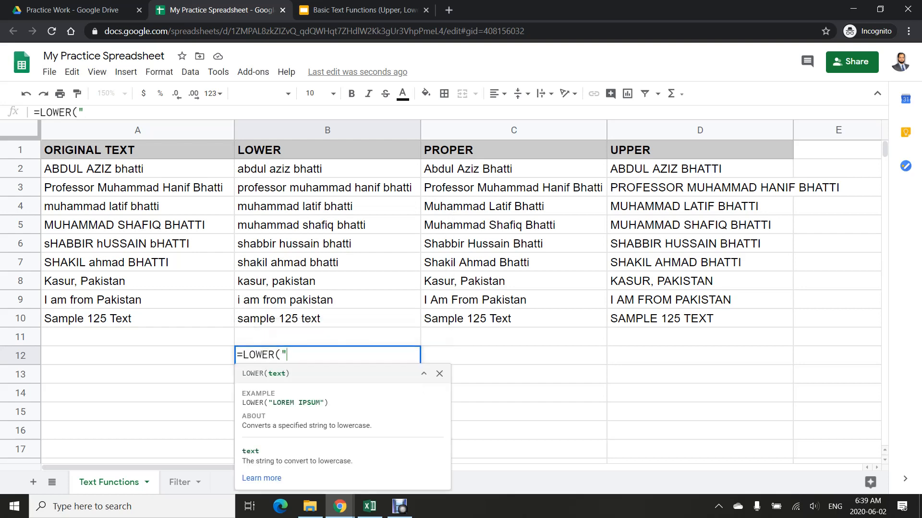
type("Buysi")
key("BackSpace")
key("BackSpace")
key("BackSpace")
type("sin")
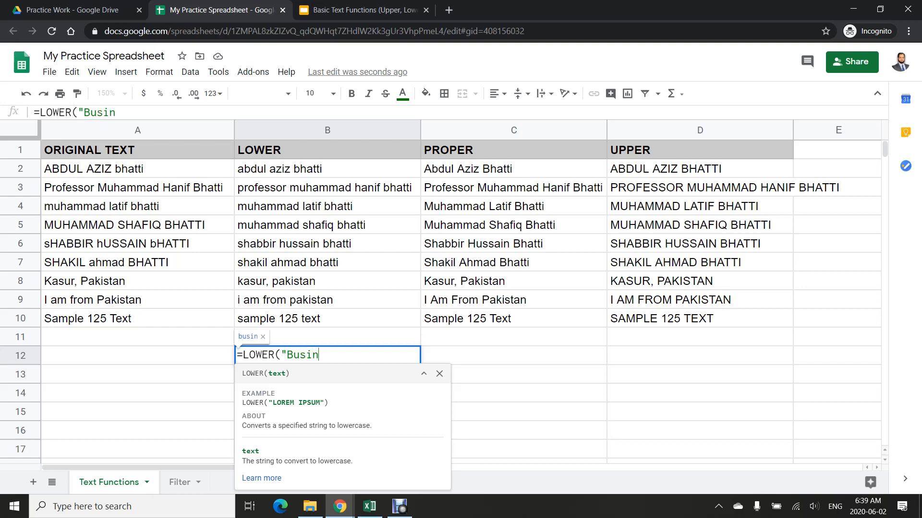
type("ess Analyst")
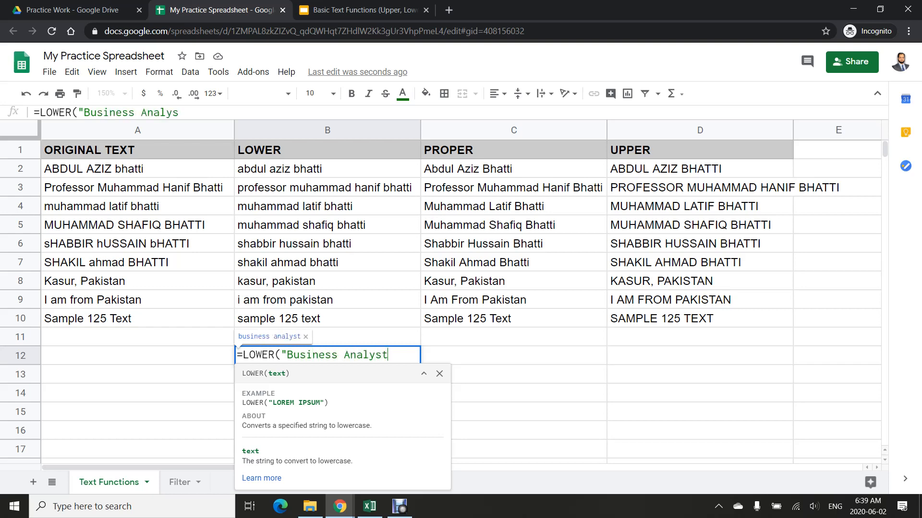
type("\")")
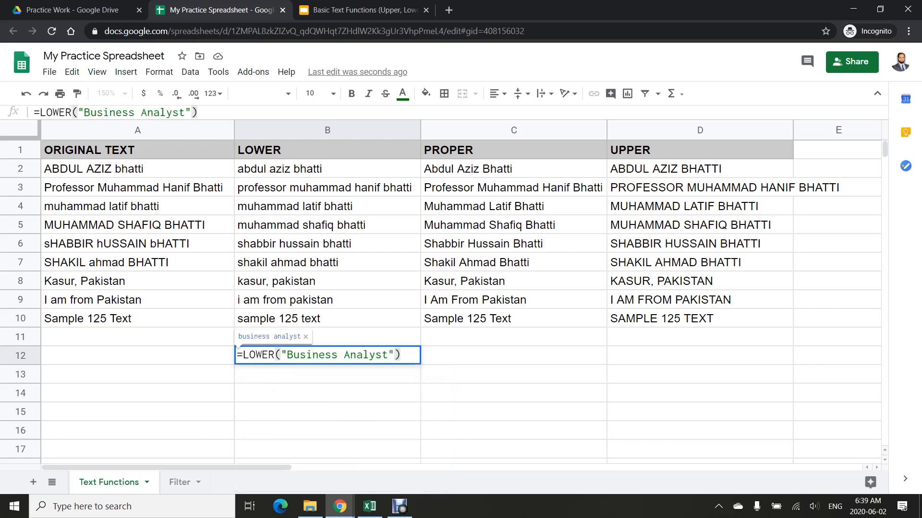
key("Return")
key("Up")
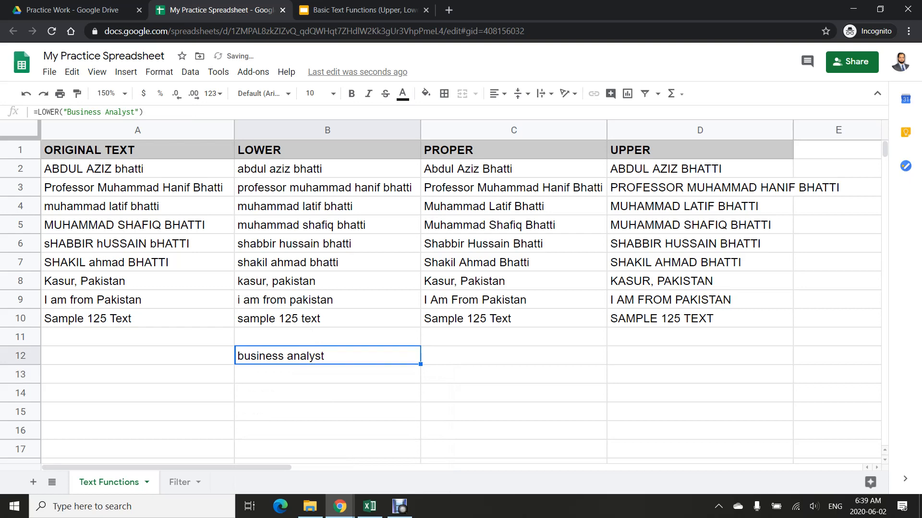
- Copy the B12 formula into C12
key("ctrl+c")
key("Right")
key("ctrl+v")
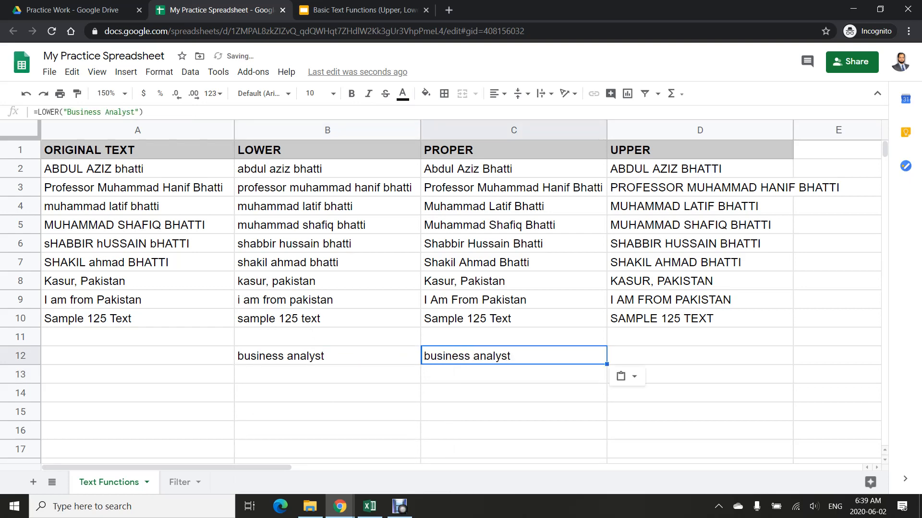
- Replace the LOWER function in C12 with PROPER, keeping "Business Analyst" as its text
key("F2")
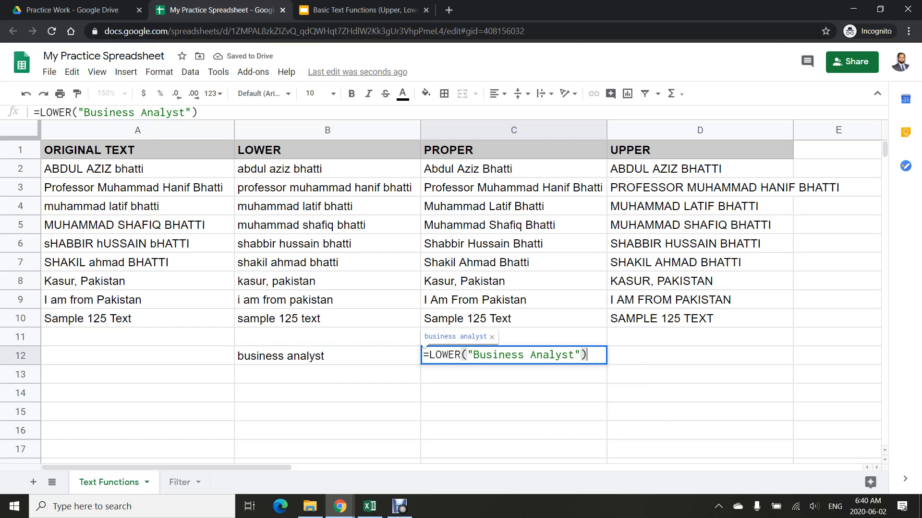
key("Home")
key("Right")
key("shift+Right")
key("shift+Right")
key("shift+Right")
key("shift+Right")
key("shift+Right")
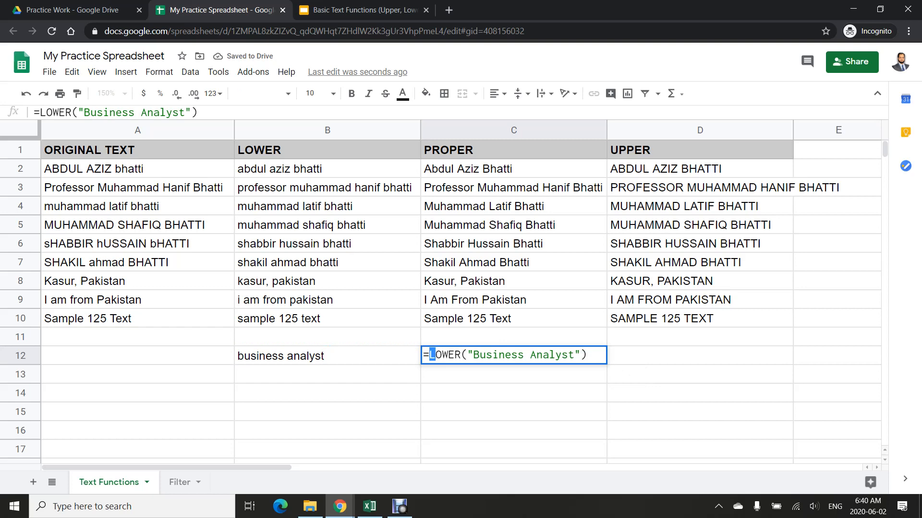
type("prop")
key("Tab")
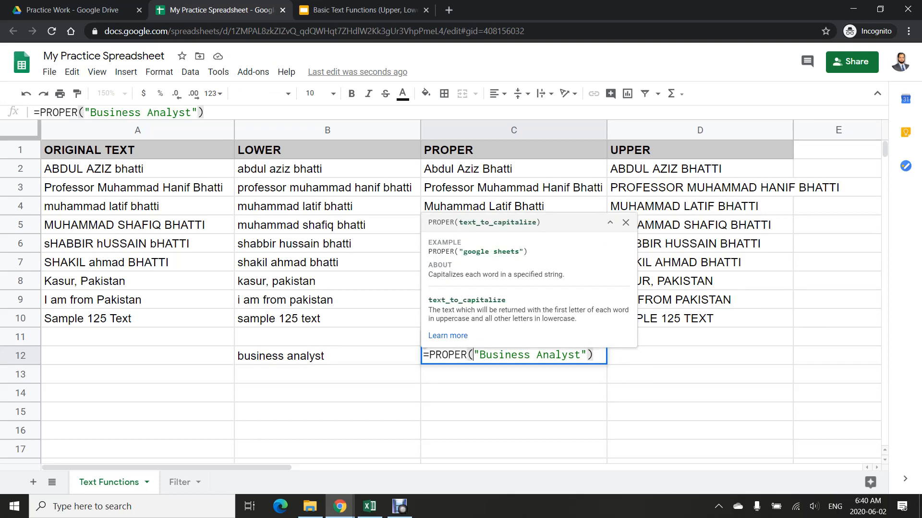
key("Return")
key("Up")
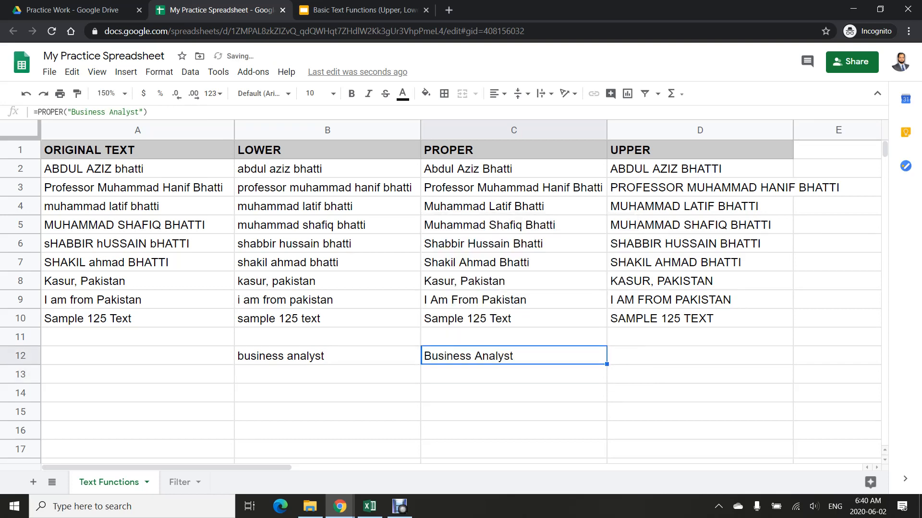
- Paste the copied LOWER formula into D12 and change its function to UPPER, keeping "Business Analyst" as the text
key("Right")
key("ctrl+v")
key("F2")
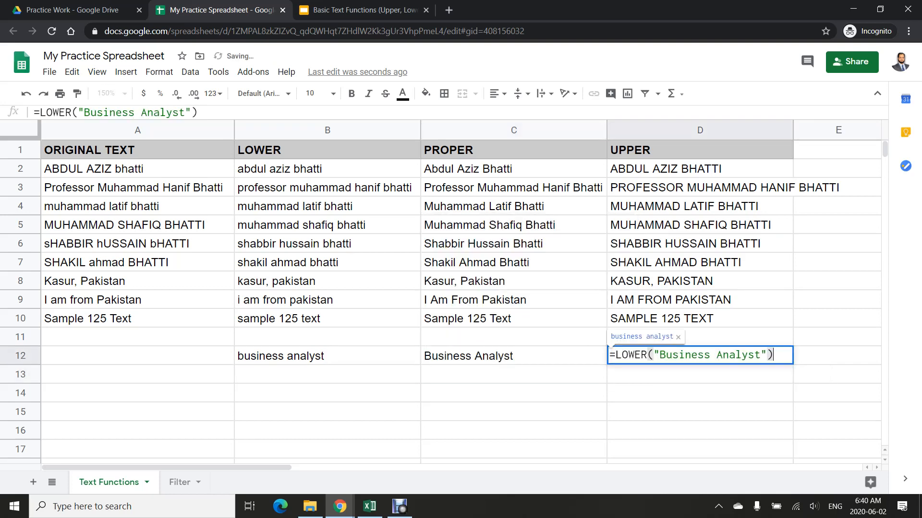
key("Home")
key("Right")
key("shift+Right")
key("shift+Right")
key("shift+Right")
key("shift+Right")
key("shift+Right")
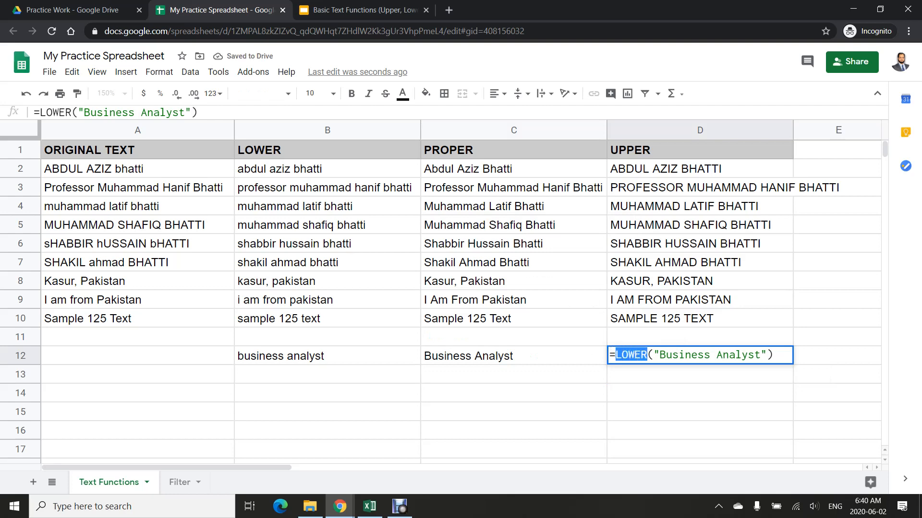
type("upper")
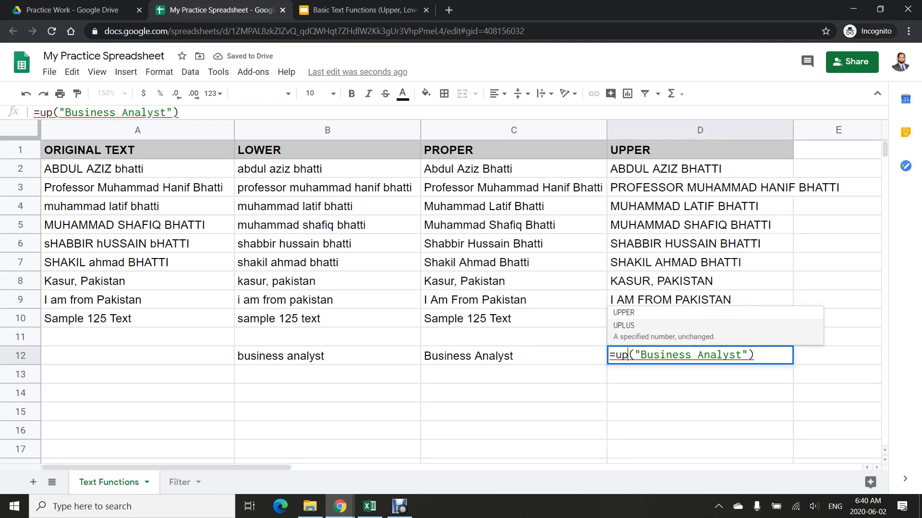
key("Return")
key("Up")
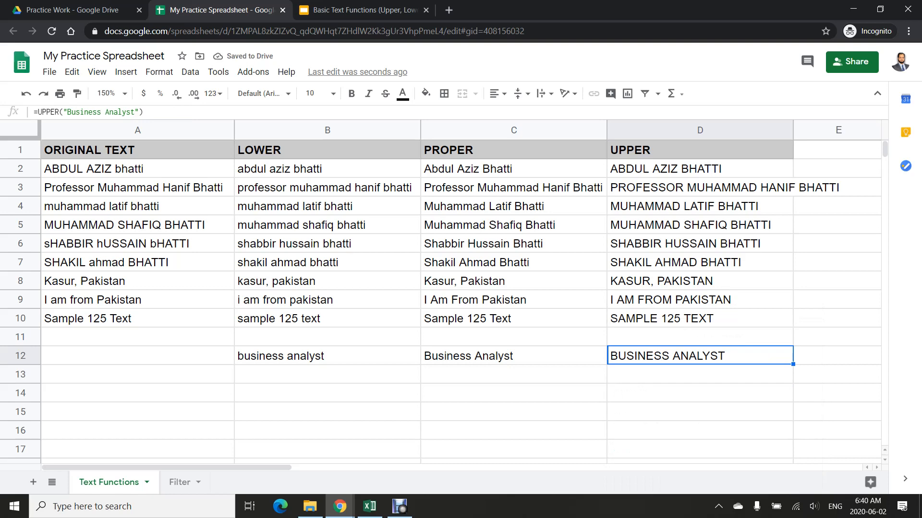
- Review the direct-text formulas in B12:D12 and the cell-reference formulas in B2:D10
key("shift+Left")
key("shift+Left")
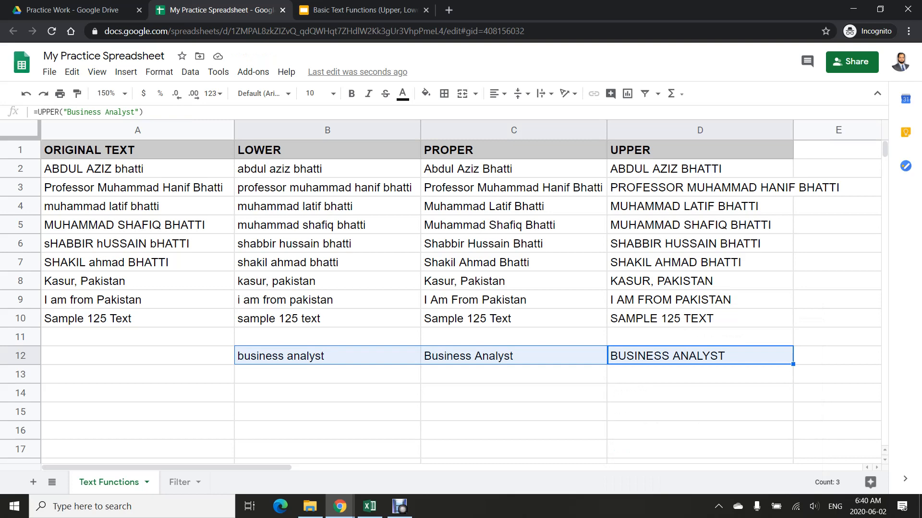
left_click(328, 355)
key("Right")
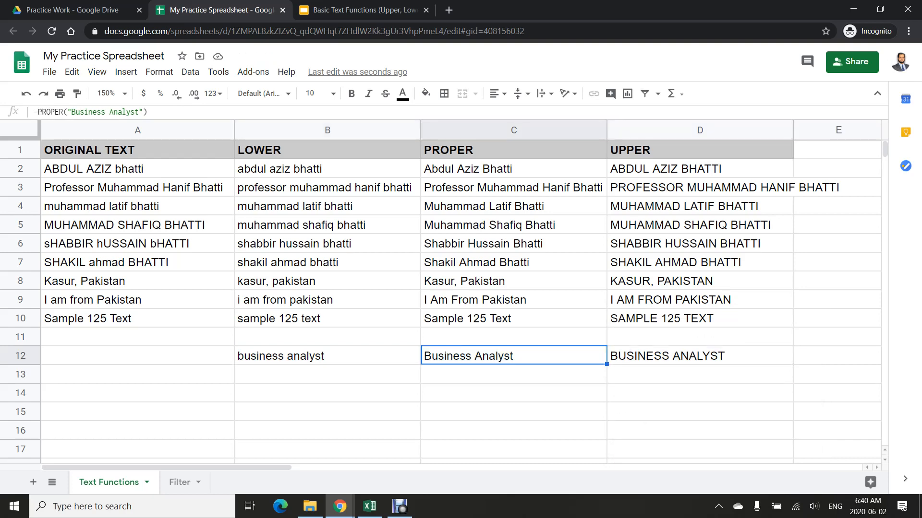
key("Right")
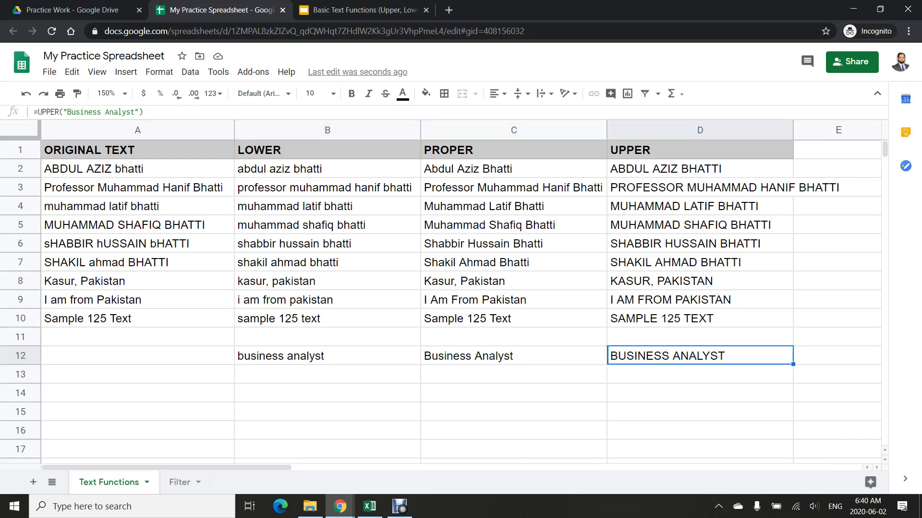
left_click_drag(327, 169, 700, 319)
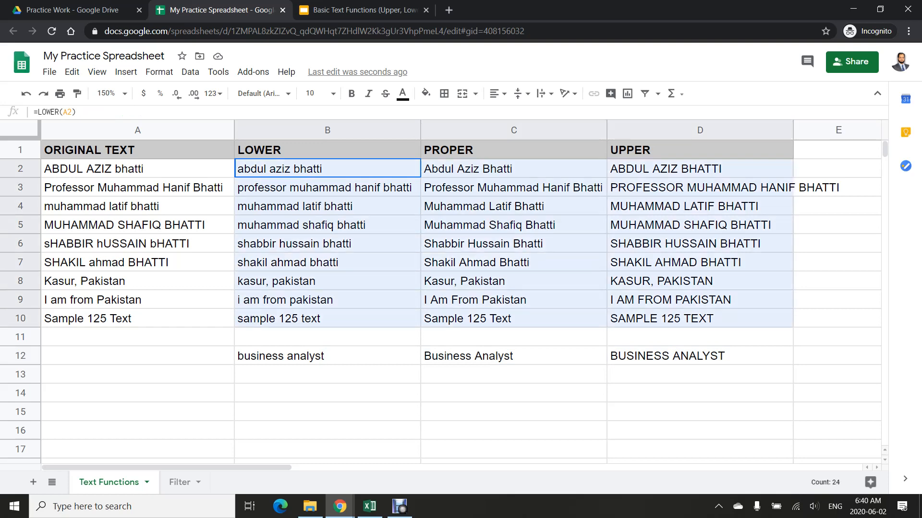
left_click(328, 168)
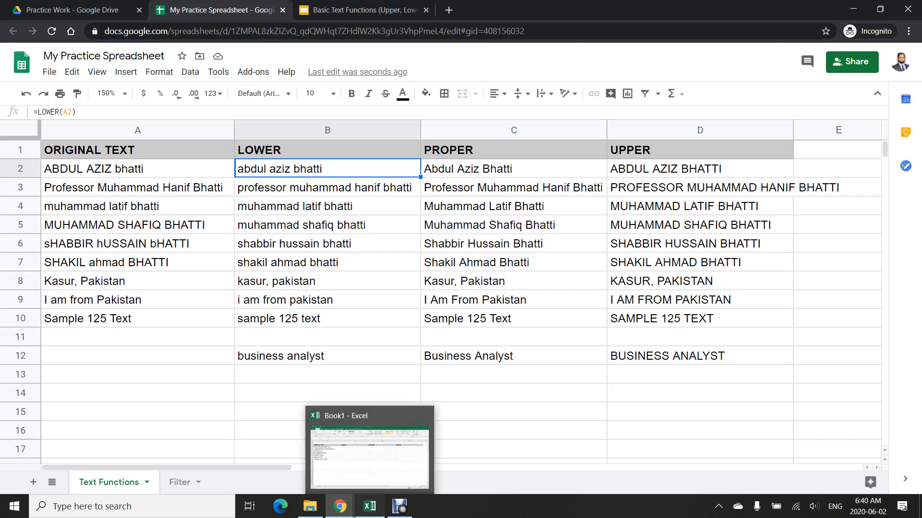
- Switch to the Book1 workbook in Excel and enter =LOWER(B3) in C3
left_click(370, 505)
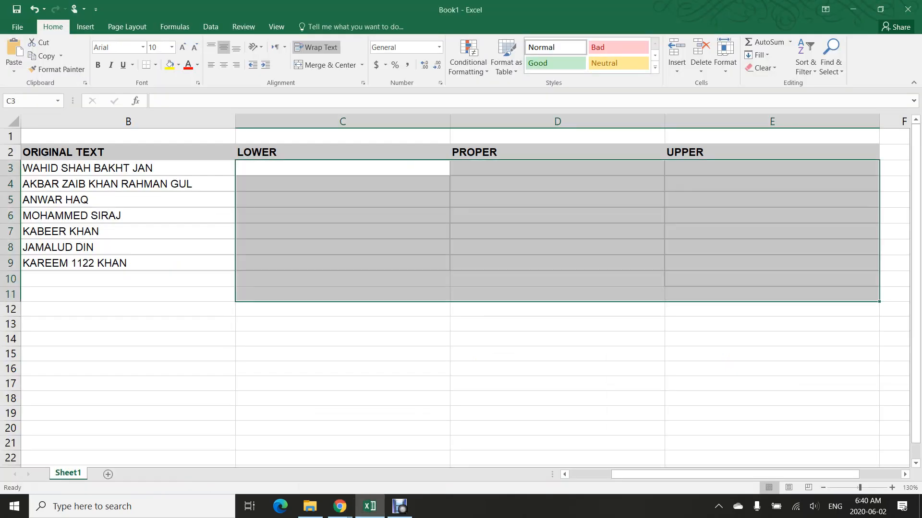
left_click(342, 168)
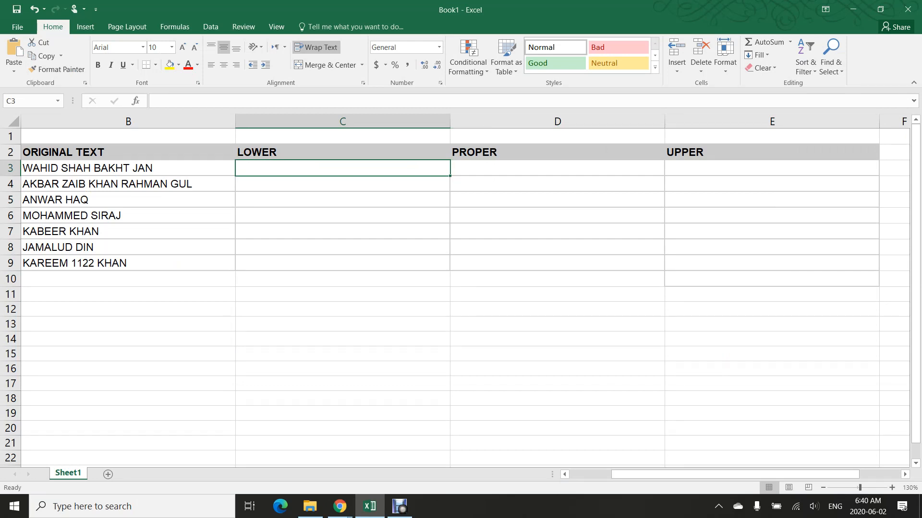
type("=LOWER(")
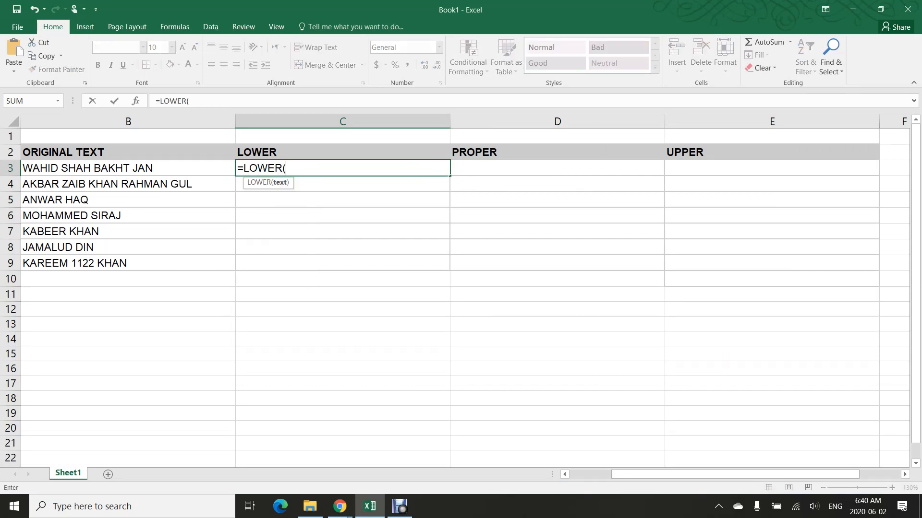
key("Left")
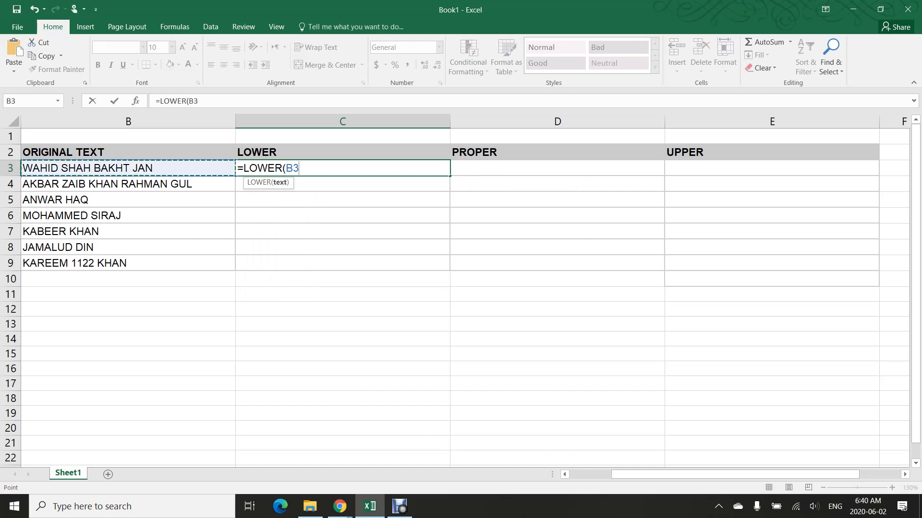
type(")")
key("Return")
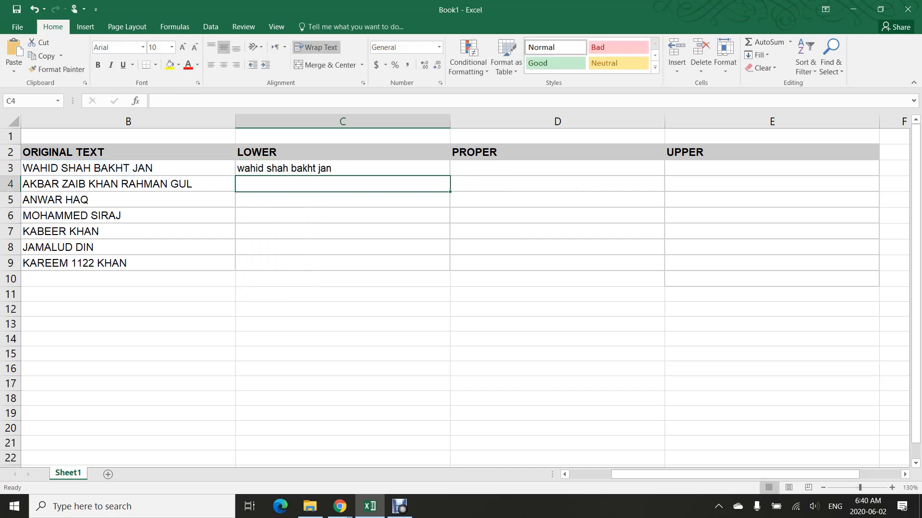
- Enter =PROPER(B3) in D3 to convert the first original text to proper case
key("Up")
key("Right")
key("F2")
type("=prop")
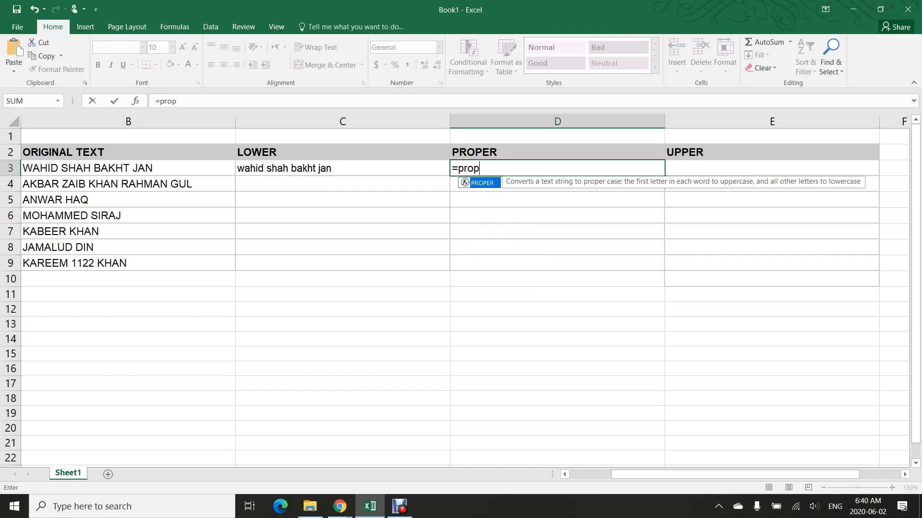
key("Tab")
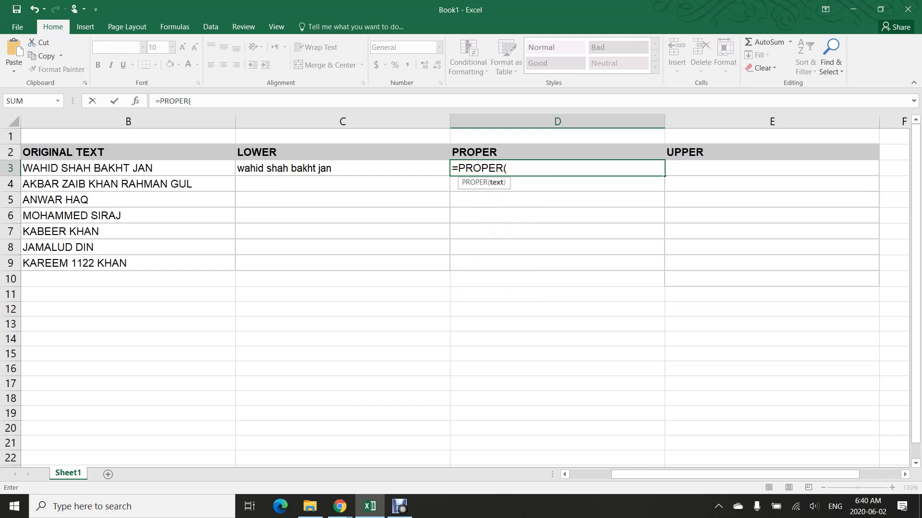
key("Left")
type(")")
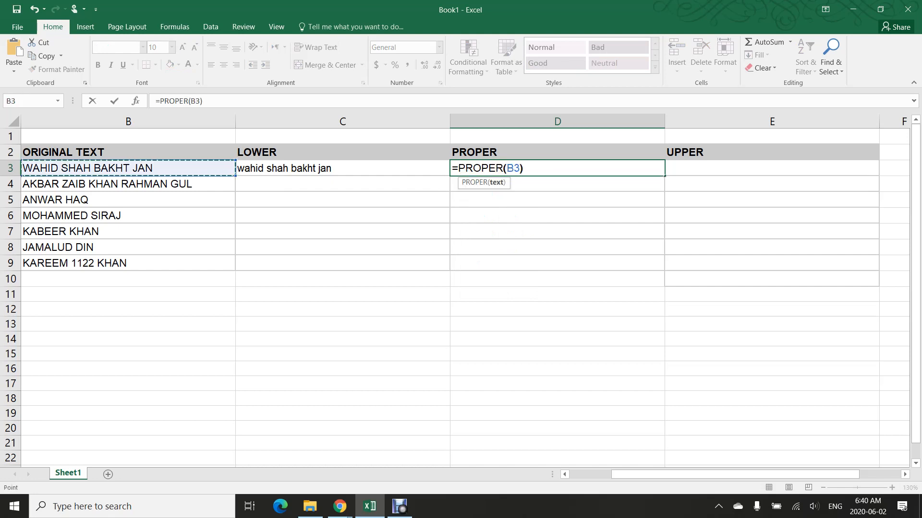
key("Return")
key("Up")
- Enter =UPPER(B3) in E3 to convert the first original text to uppercase
key("Right")
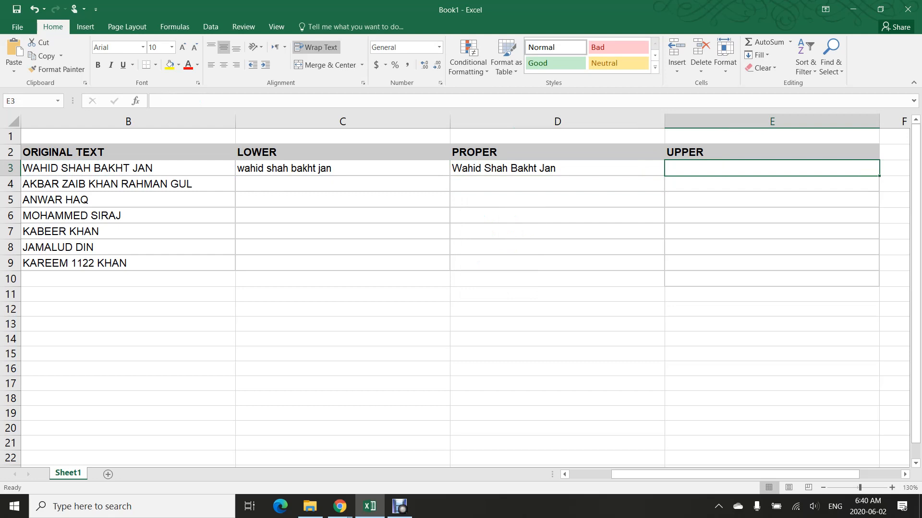
type("=uppe")
key("Tab")
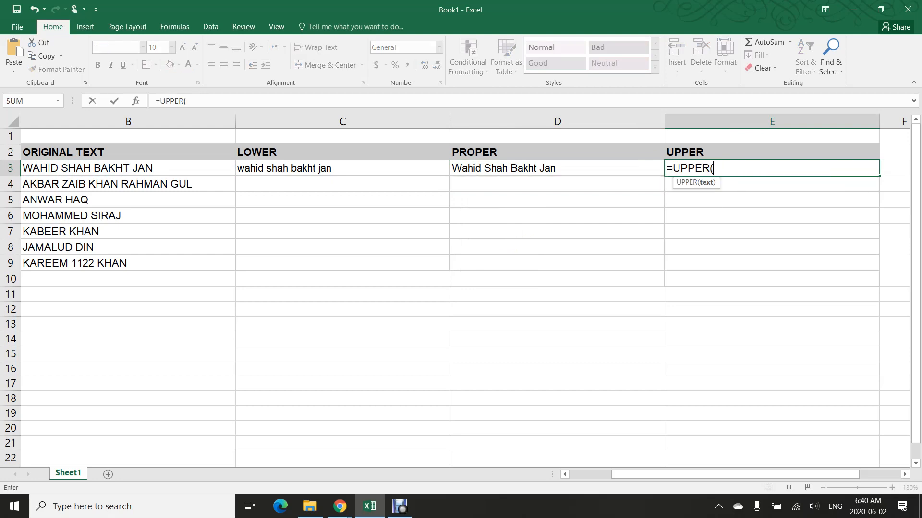
key("Left")
key("Left")
key("Left")
type(")")
key("Return")
key("Up")
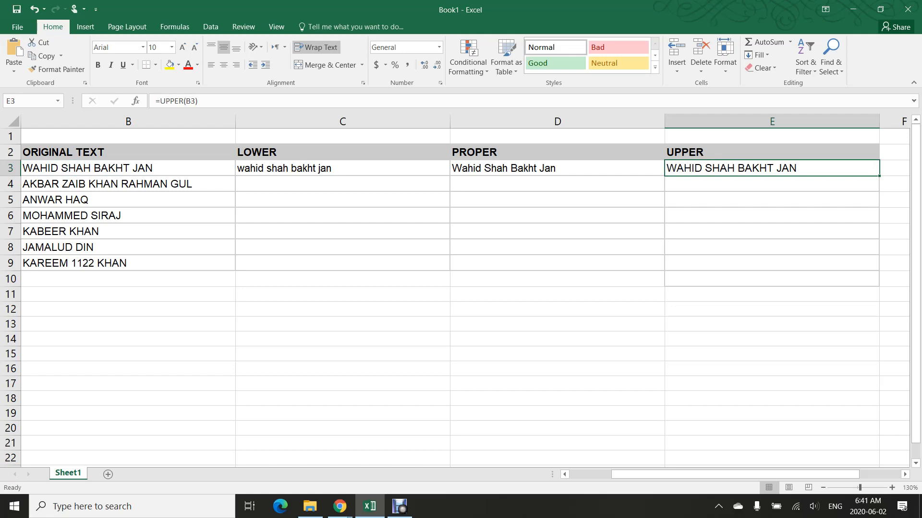
- Fill the LOWER, PROPER and UPPER formulas from C3:E3 down through row 10
key("Left")
key("Left")
key("shift+Right")
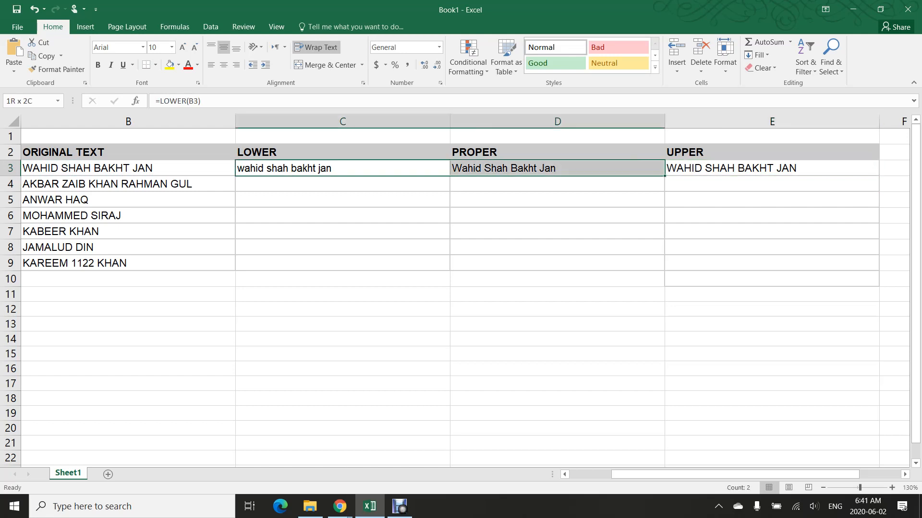
key("shift+Right")
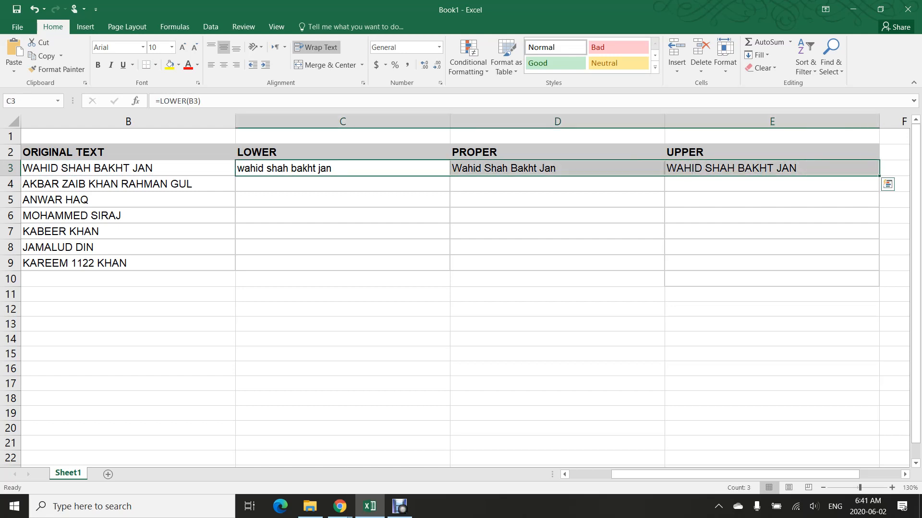
key("shift+Down")
key("shift+Down")
key("shift+Down")
key("shift+Down")
key("shift+Down")
key("shift+Down")
key("shift+Down")
key("ctrl+d")
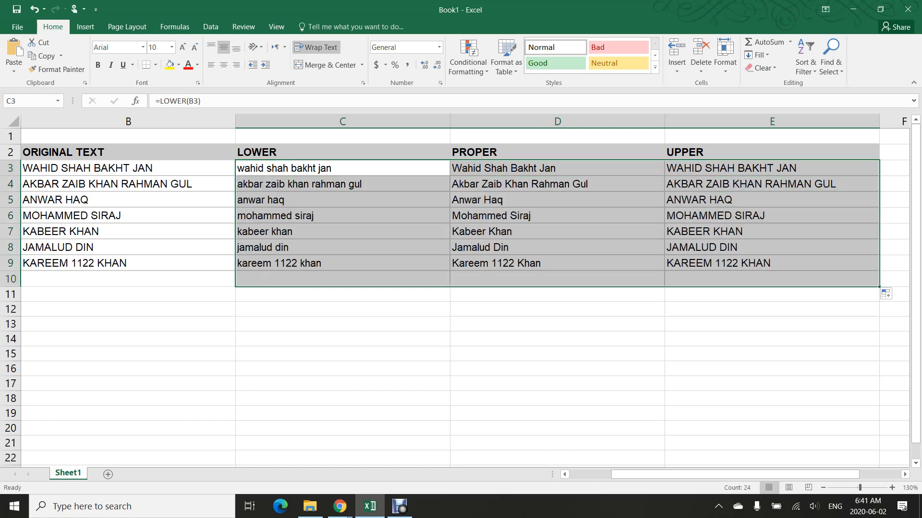
- Clear the surplus LOWER formula from C10, below the last original text
key("ctrl+Down")
key("shift+Right")
key("shift+Right")
key("BackSpace")
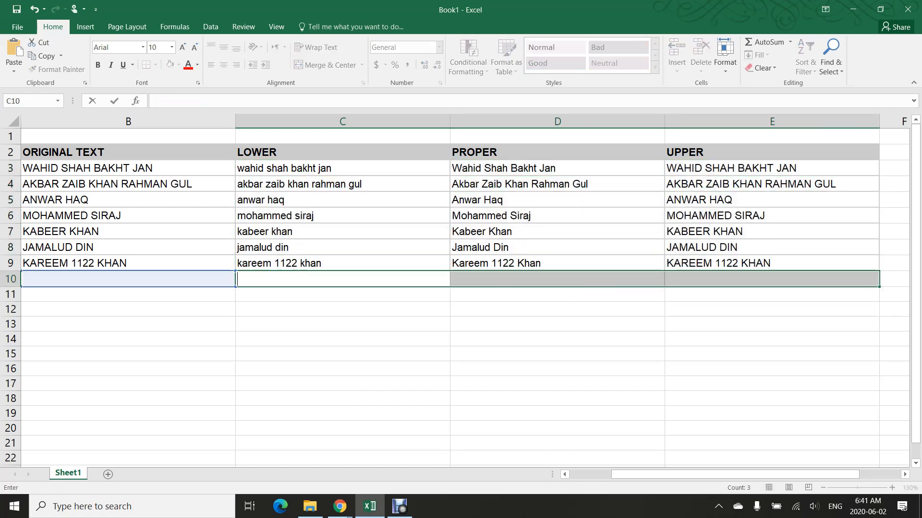
key("Down")
- Enter =LOWER("Business Analyst") in C12 to convert directly entered text to lowercase
key("Down")
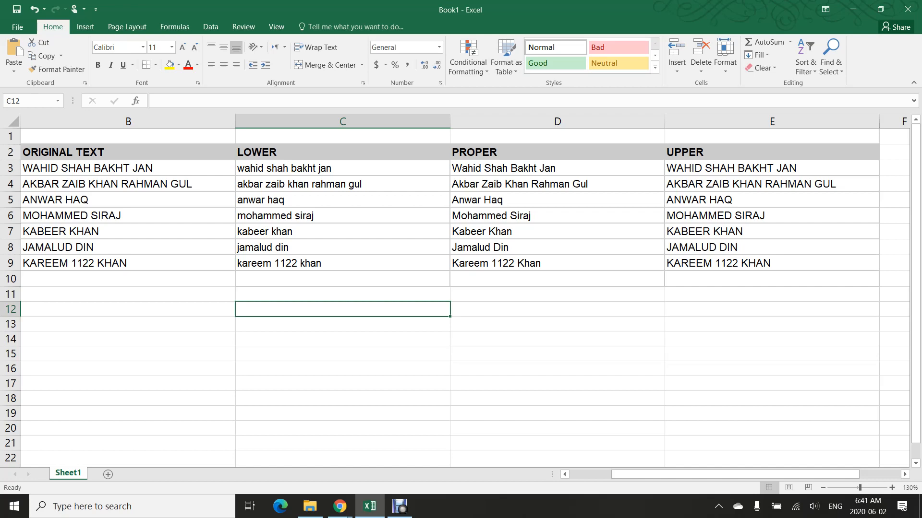
type("=")
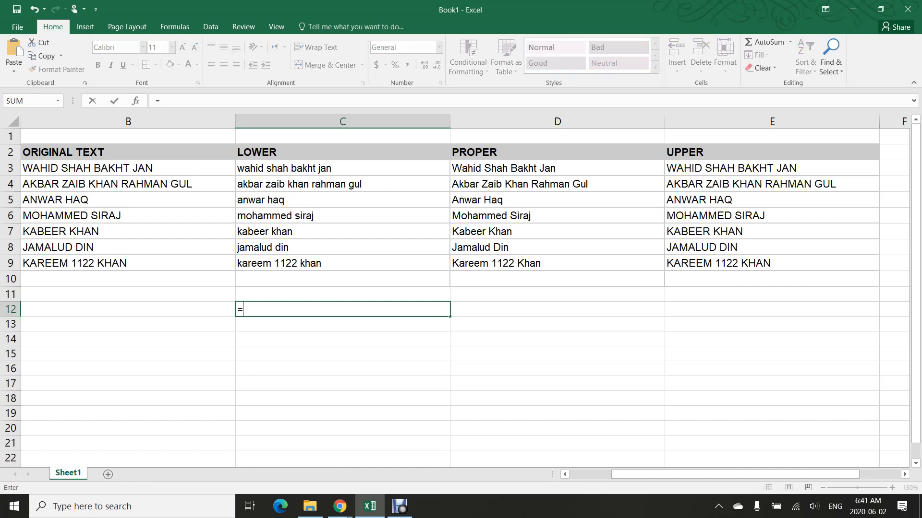
type("low")
key("Tab")
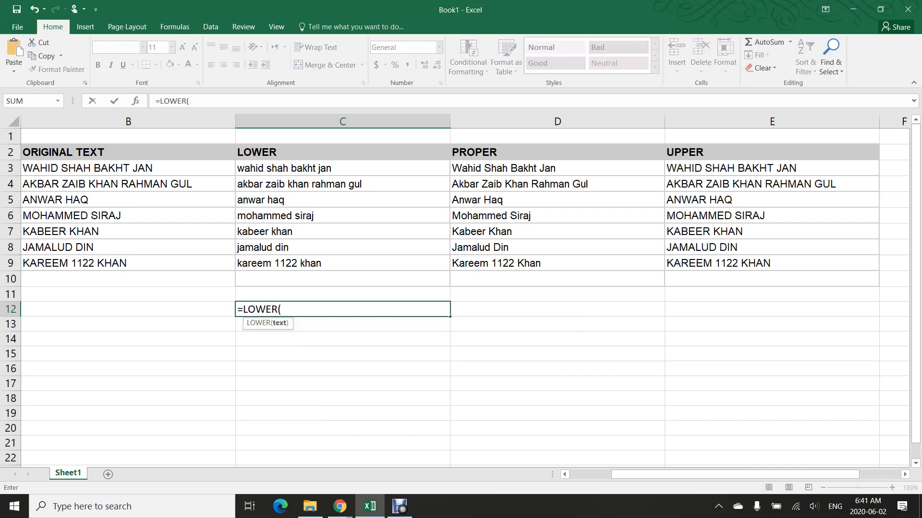
type("\"Business An")
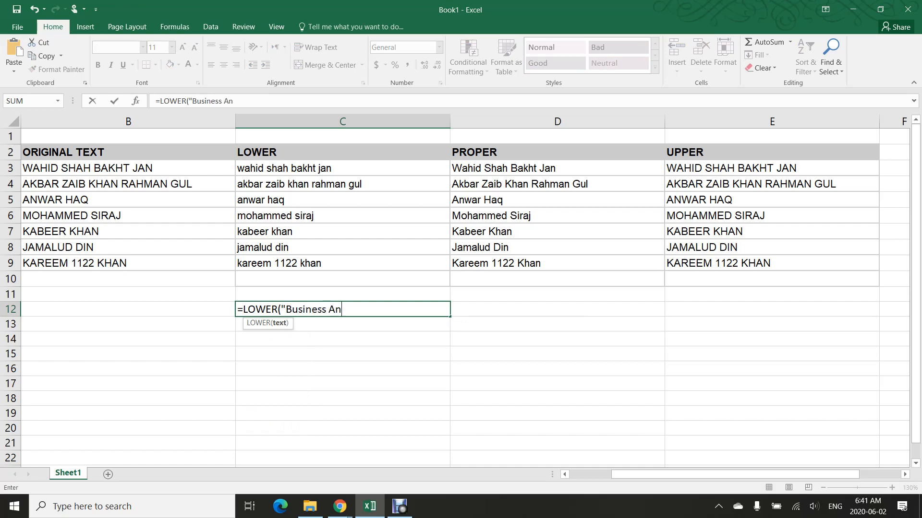
type("alyst\")")
key("Return")
key("Up")
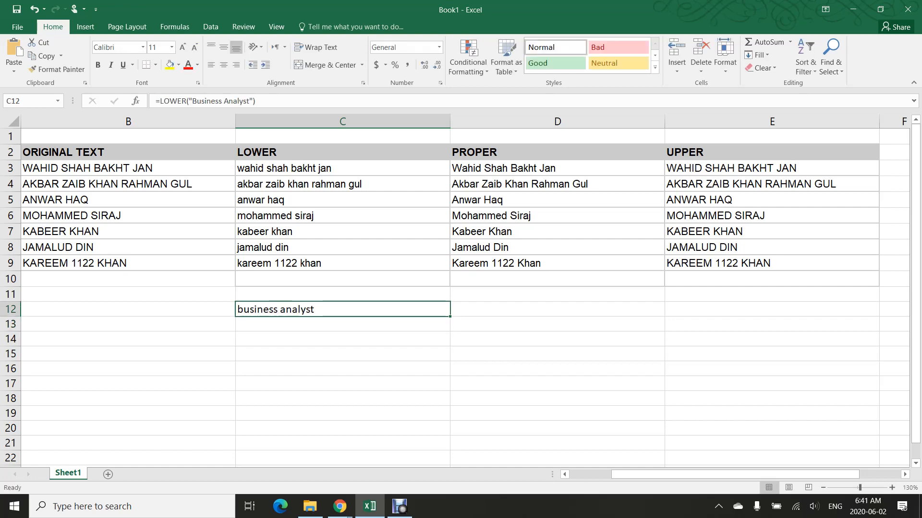
- Copy the LOWER formula from C12 into D12
key("ctrl+c")
key("Right")
key("ctrl+v")
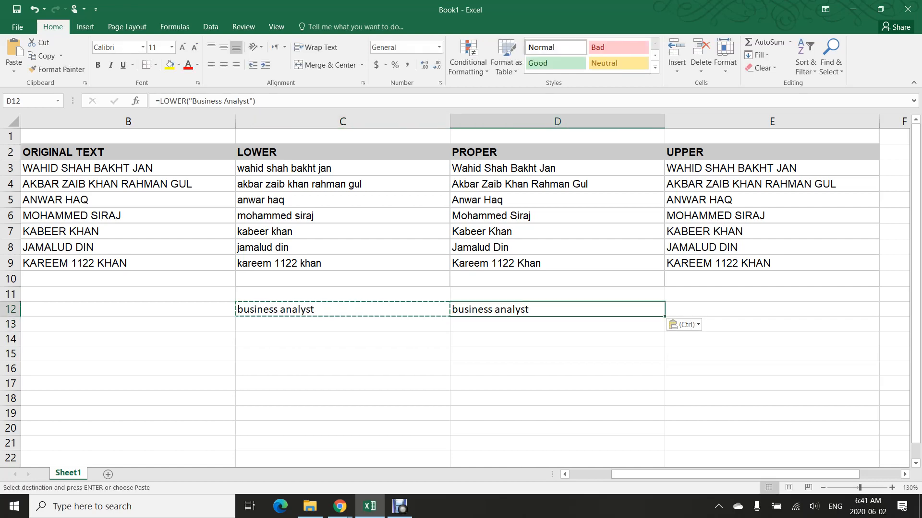
key("Escape")
- Replace the LOWER function in D12 with PROPER, keeping "Business Analyst" as its text
key("F2")
key("Home")
key("Right")
key("shift+Right")
key("shift+Right")
key("shift+Right")
key("shift+Right")
key("shift+Right")
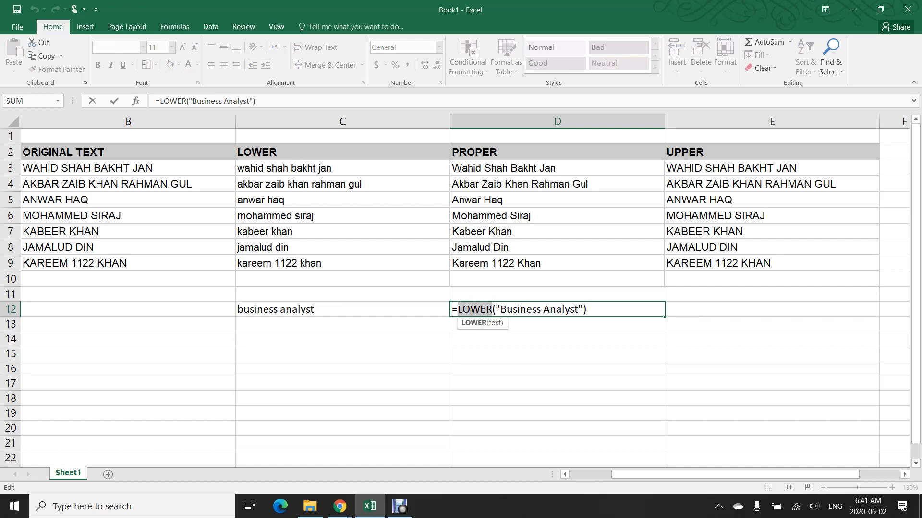
type("PROPER")
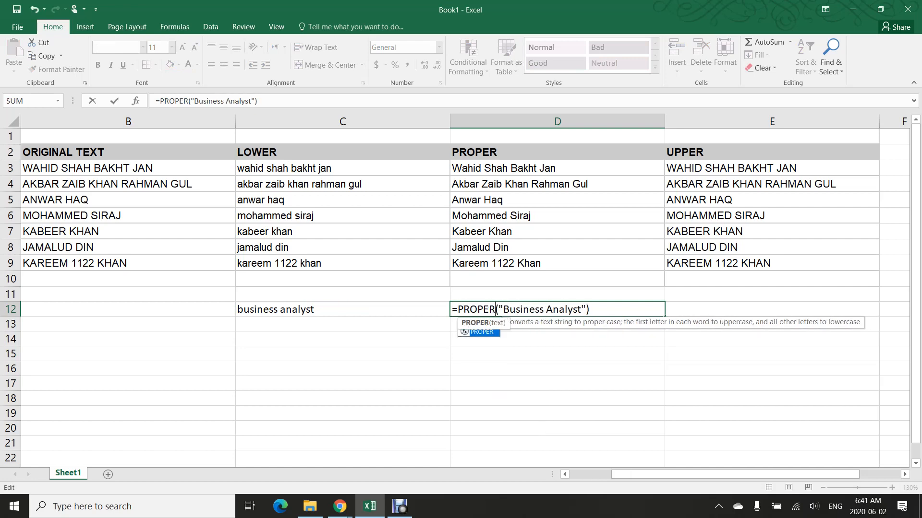
key("Tab")
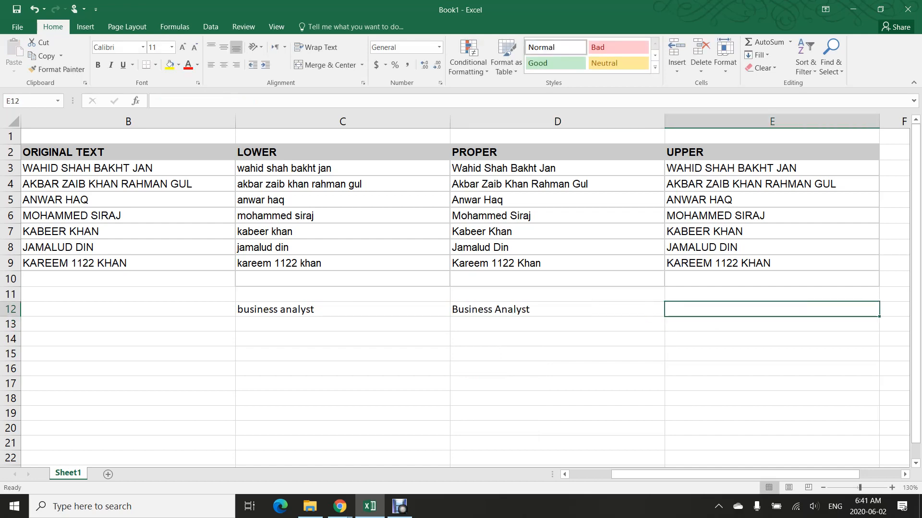
- Copy the PROPER formula from D12 into E12
key("Left")
key("ctrl+c")
key("Right")
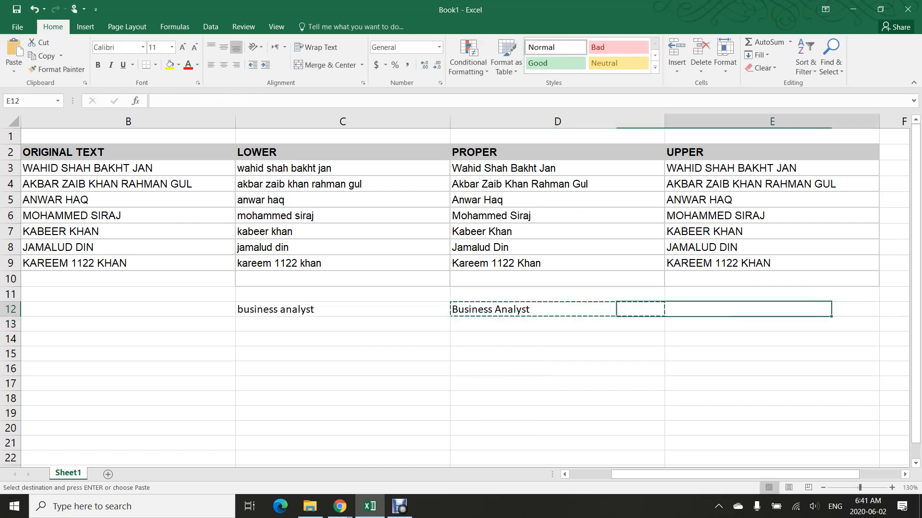
key("ctrl+v")
key("Escape")
- Replace the PROPER function in E12 with UPPER, keeping "Business Analyst" as its text, and go back to C12
key("F2")
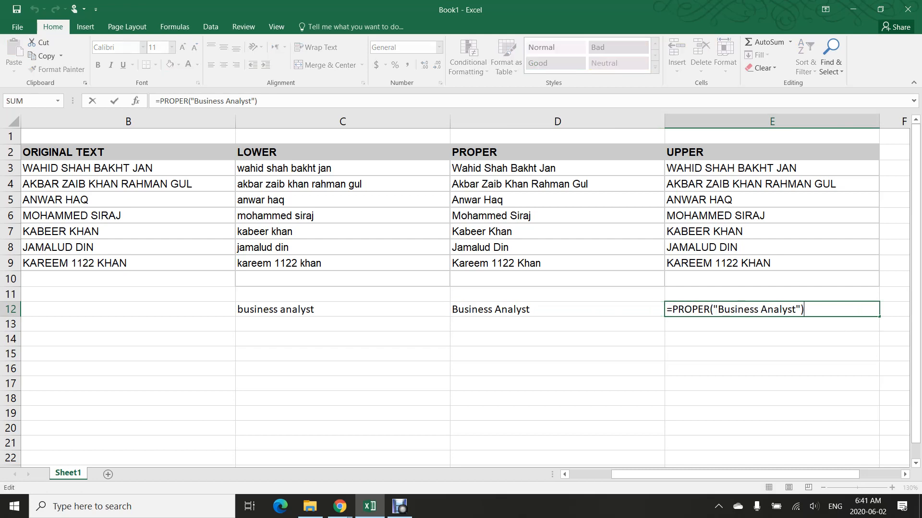
left_click_drag(671, 309, 710, 309)
type("UPPER")
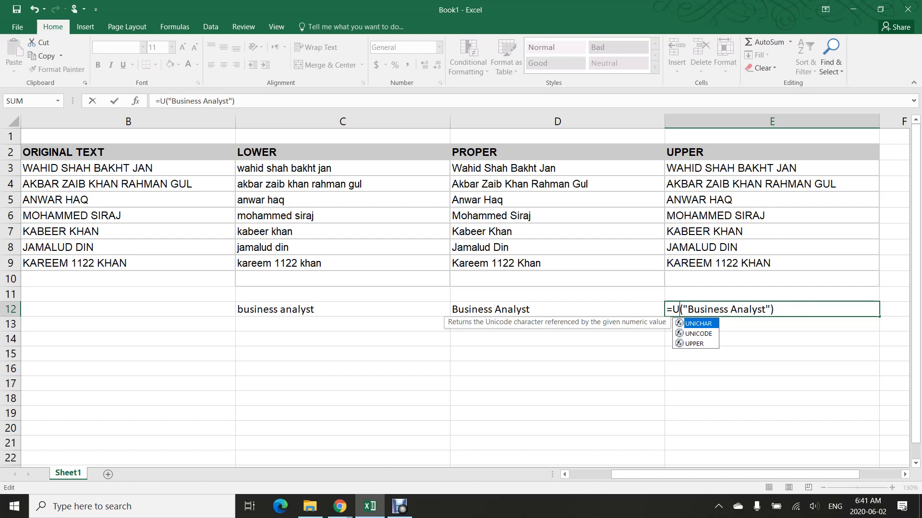
key("Return")
key("Up")
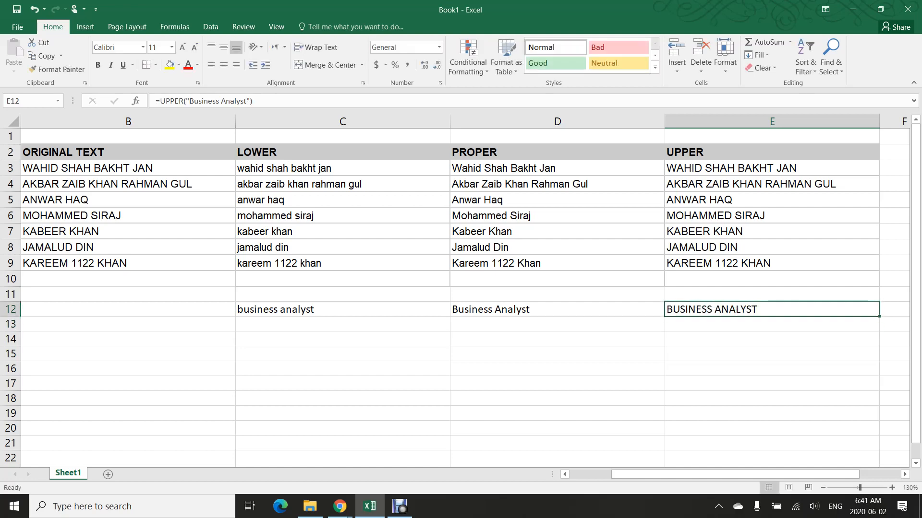
key("Left")
key("Left")
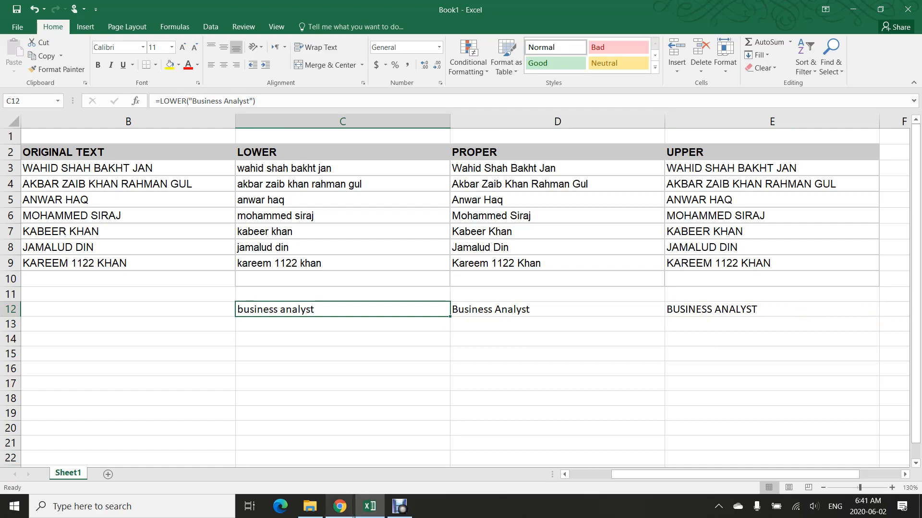
- Switch to the Basic Text Functions presentation in Google Slides and present it from the "Practice Time?" slide
left_click(340, 506)
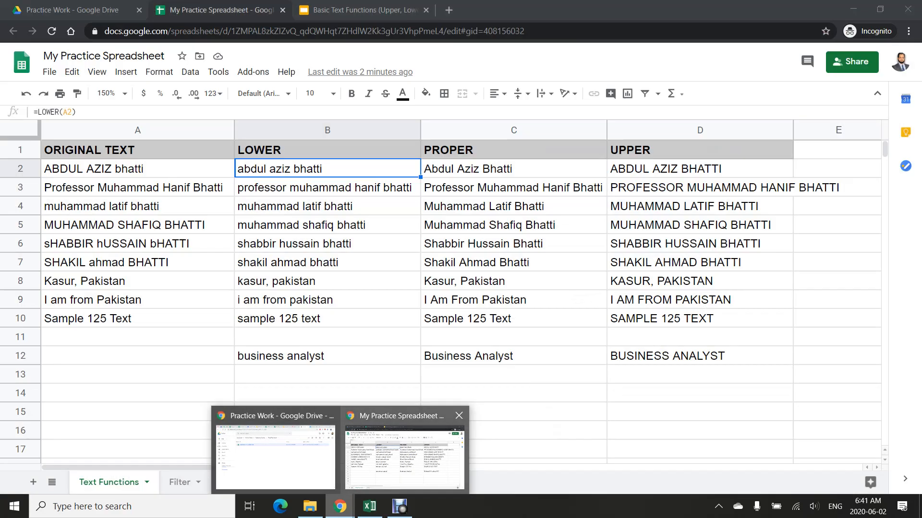
left_click(398, 456)
left_click(350, 10)
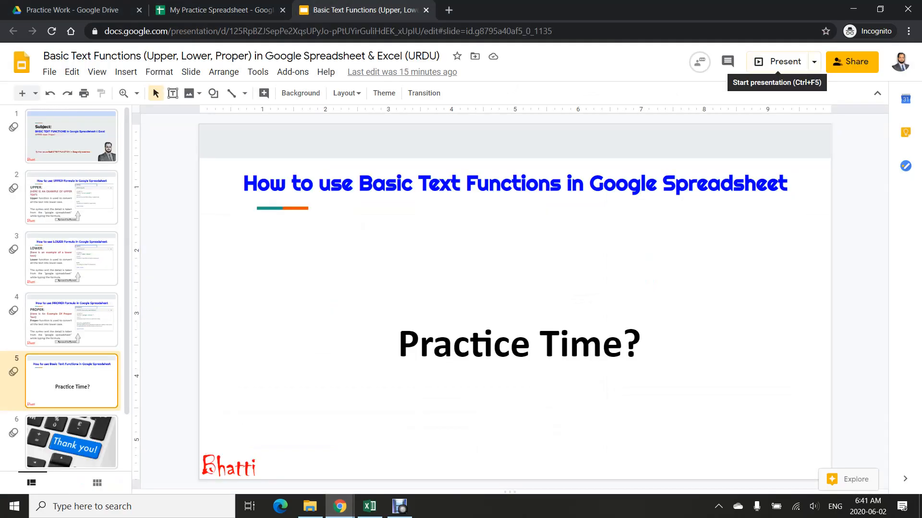
left_click(778, 61)
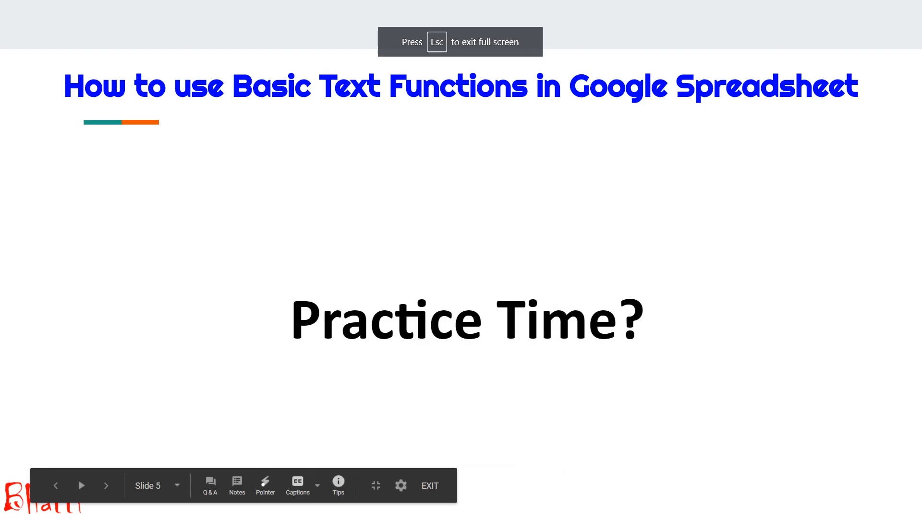